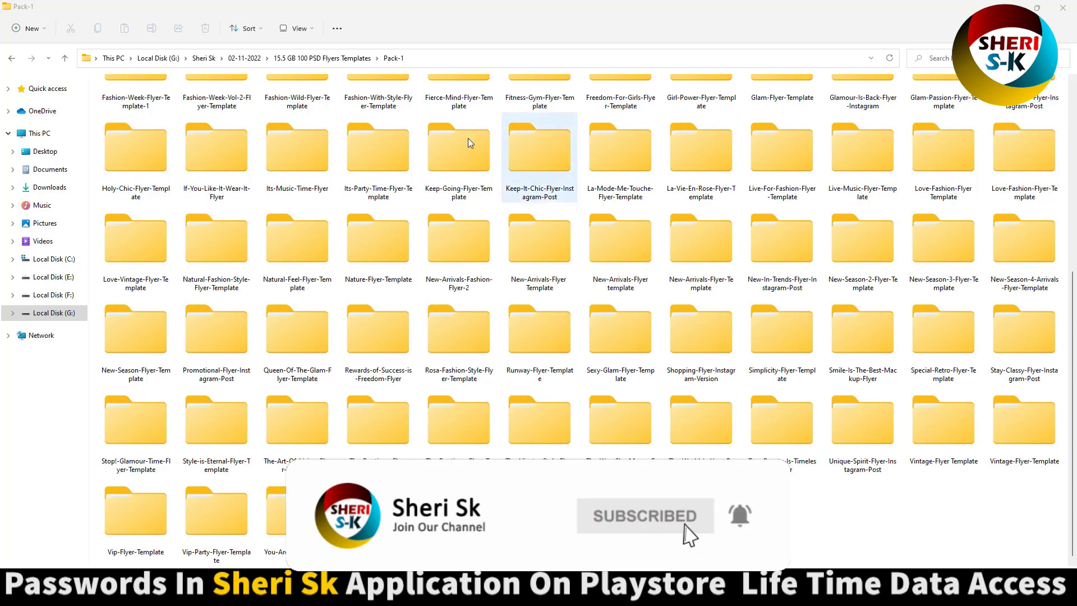
# Step: Browse the Pack-1 grid, selecting the Vintage, Special-Retro, Shopping-Flyer-Instagram and Runway template folders
pyautogui.scroll(5, 677, 257)
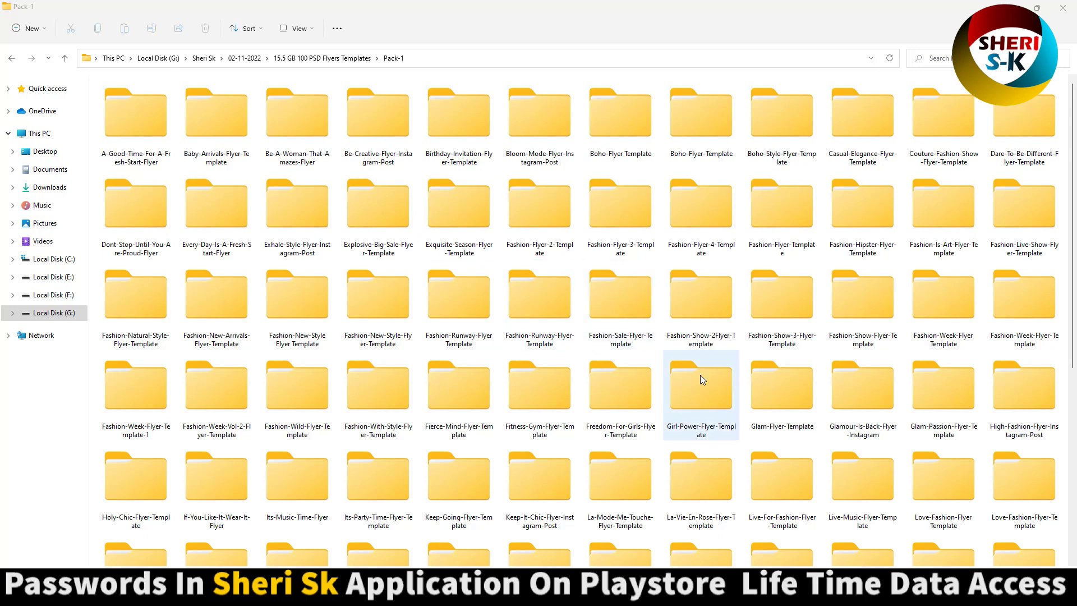
pyautogui.scroll(-5, 830, 368)
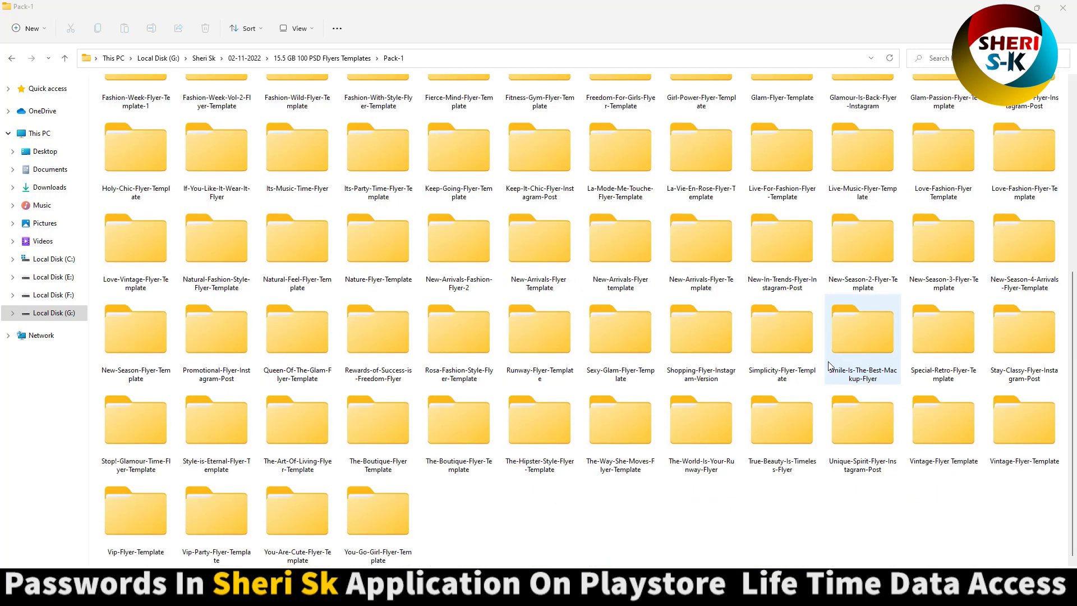
pyautogui.click(999, 399)
pyautogui.click(917, 328)
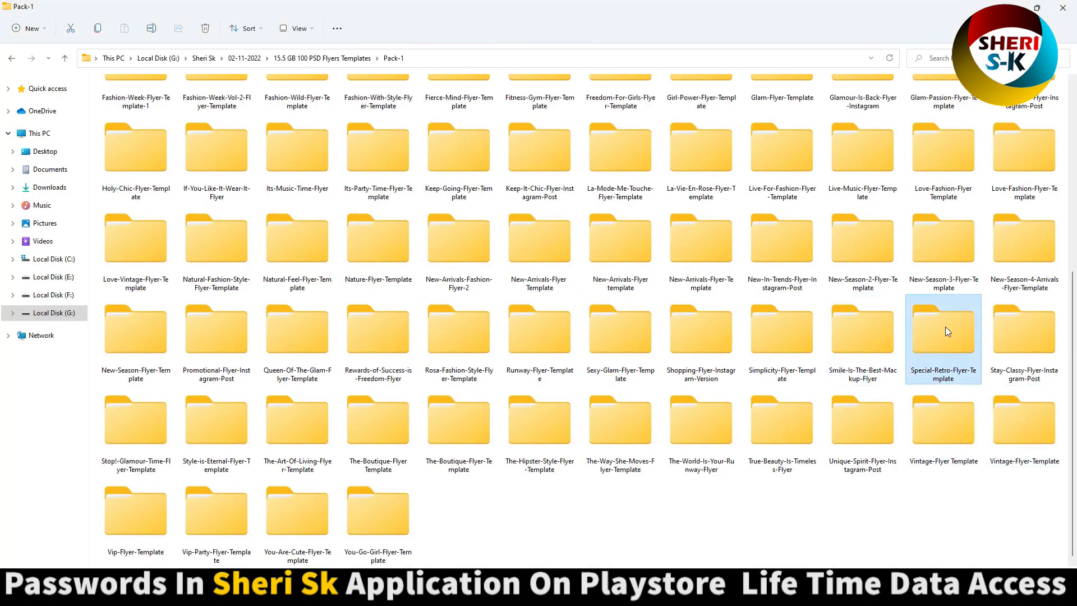
pyautogui.click(693, 352)
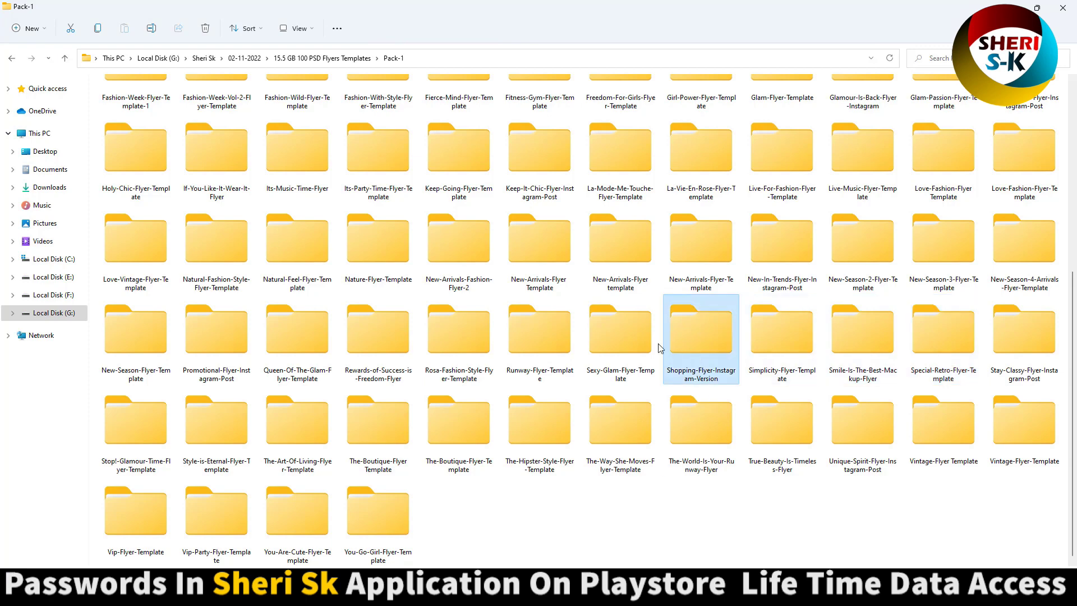
pyautogui.click(523, 336)
pyautogui.scroll(5, 522, 337)
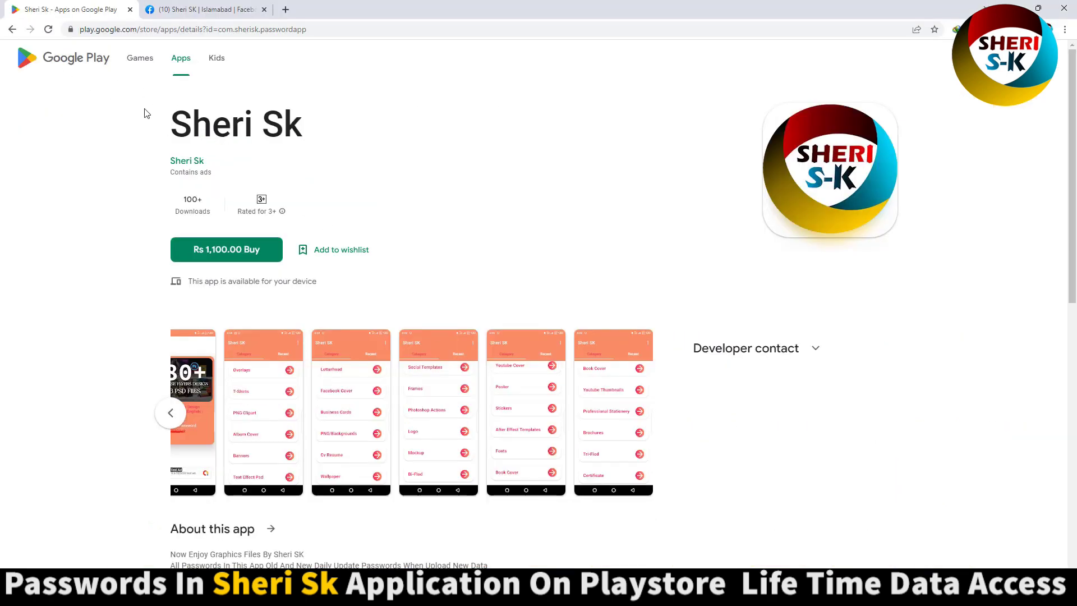
# Step: Highlight the app title on Google Play, view the Facebook page, then select Fitness-Gym-Flyer-Template
pyautogui.moveTo(178, 123); pyautogui.dragTo(337, 120)
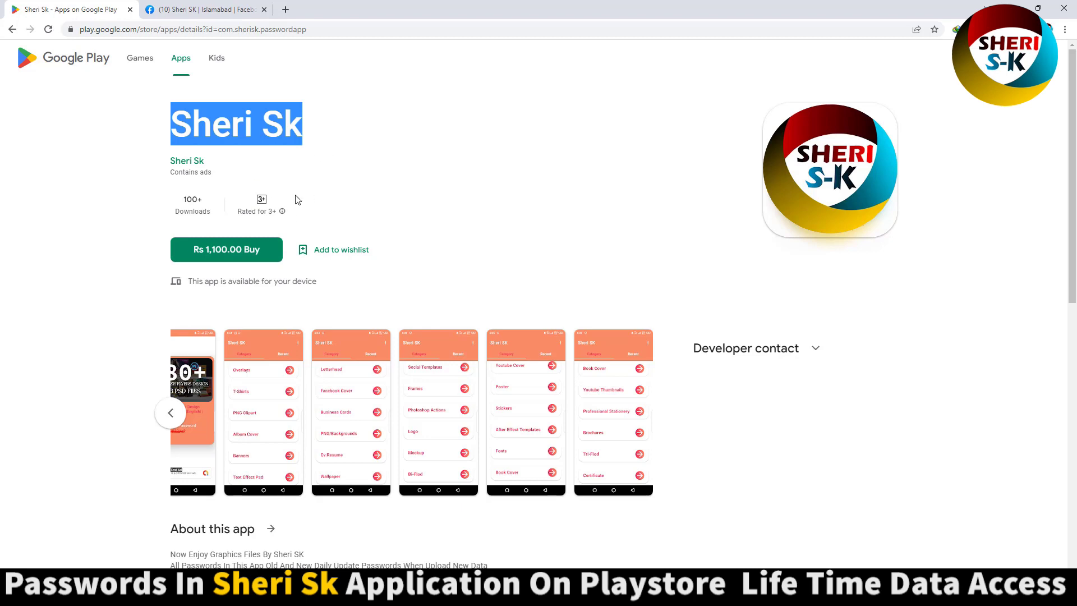
pyautogui.click(300, 166)
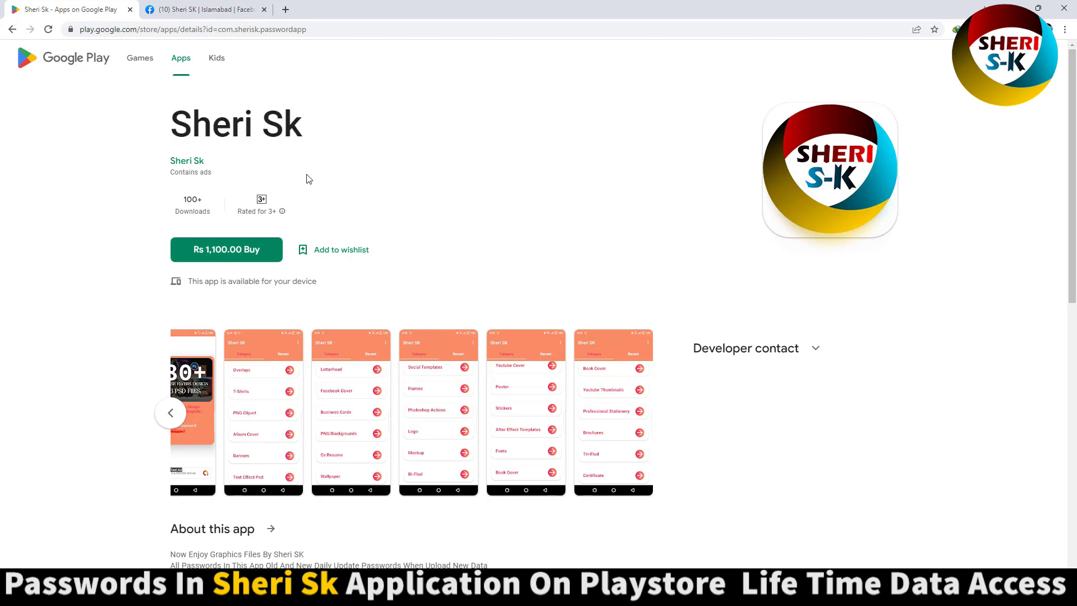
pyautogui.click(202, 10)
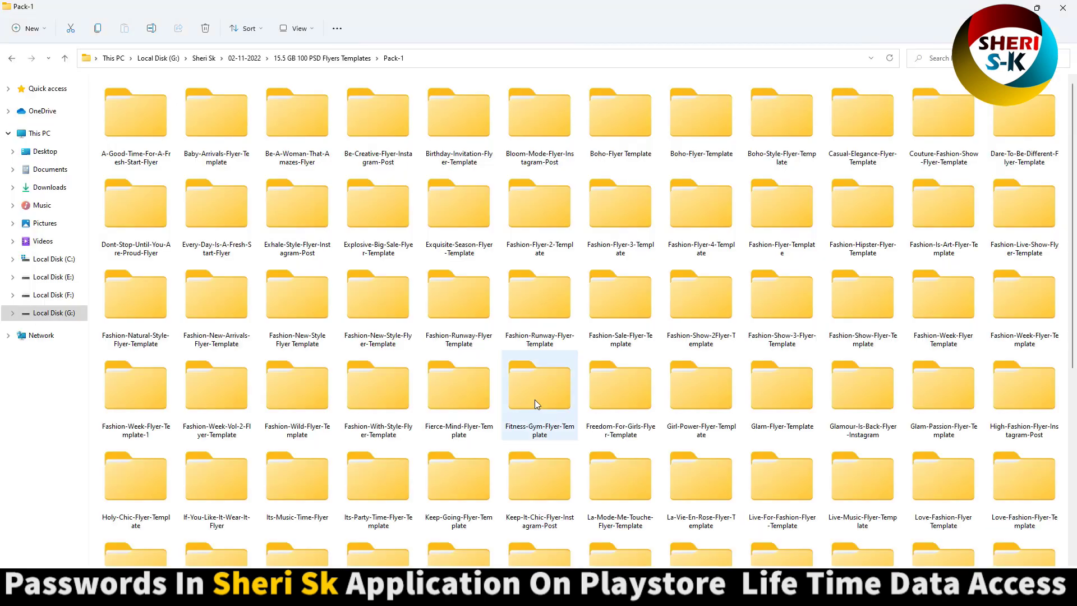
pyautogui.click(535, 401)
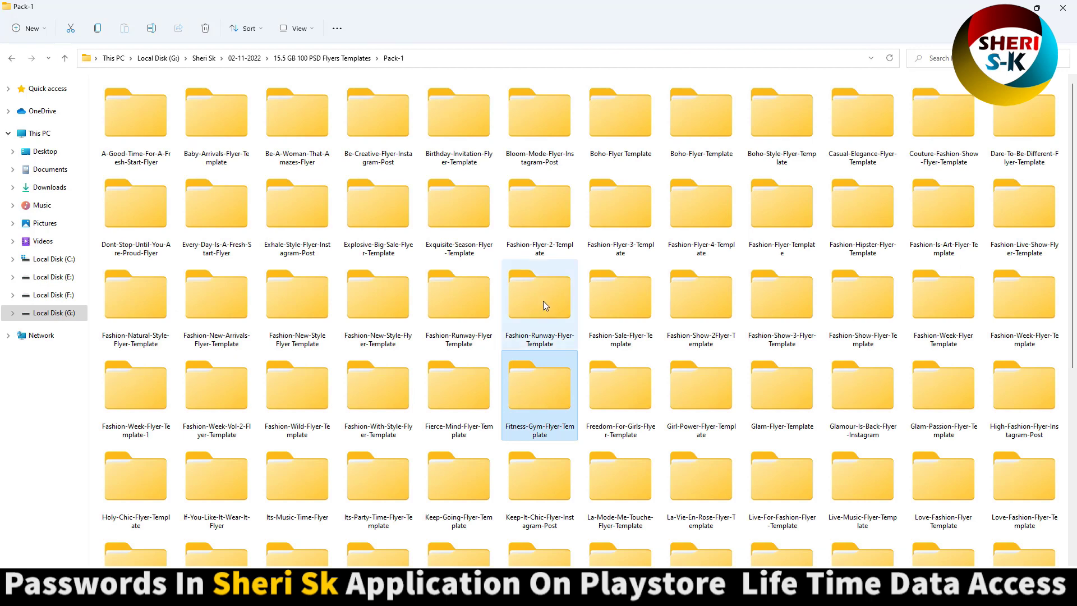
pyautogui.scroll(-5, 530, 306)
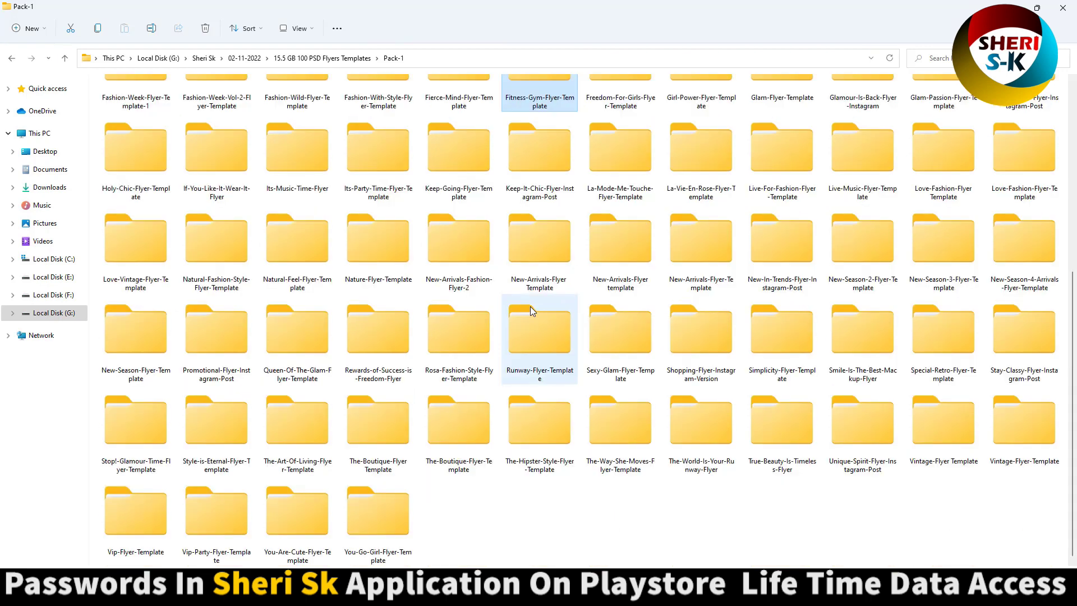
pyautogui.rightClick(558, 486)
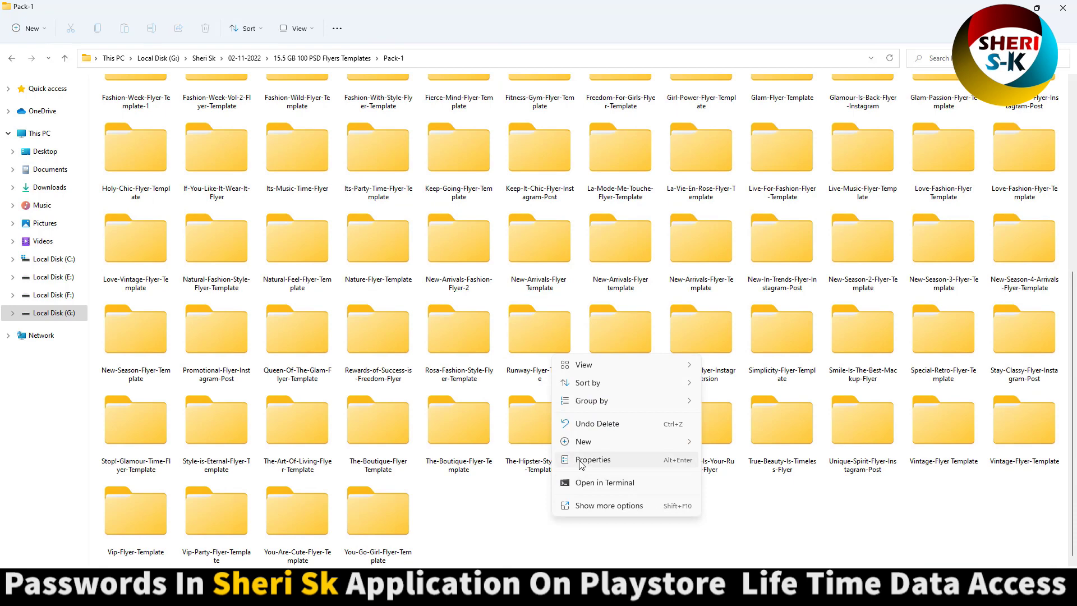
pyautogui.click(582, 465)
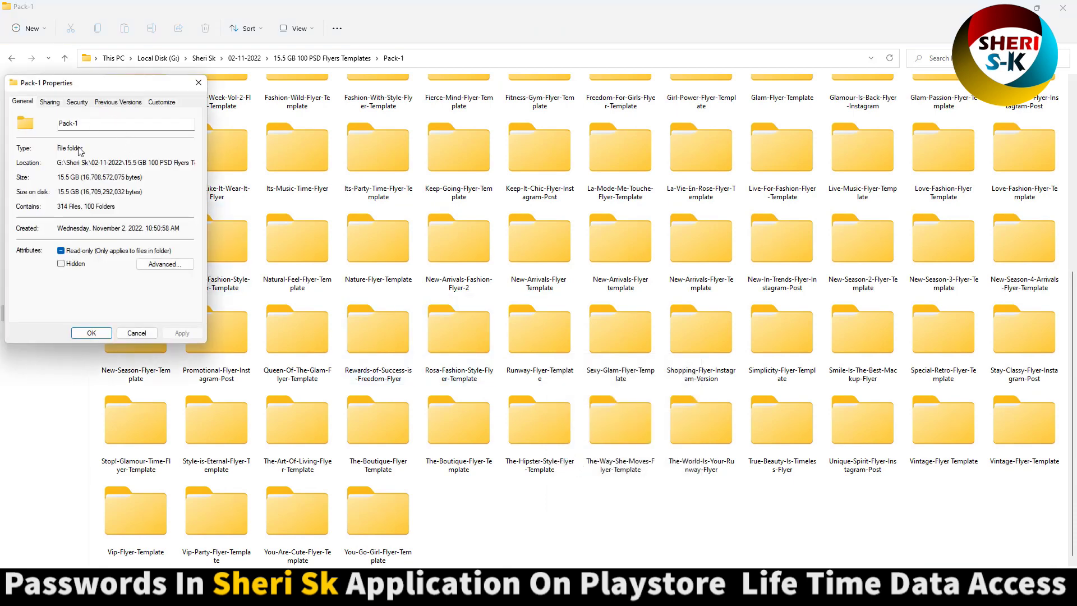
pyautogui.moveTo(58, 178); pyautogui.dragTo(77, 177)
pyautogui.click(155, 335)
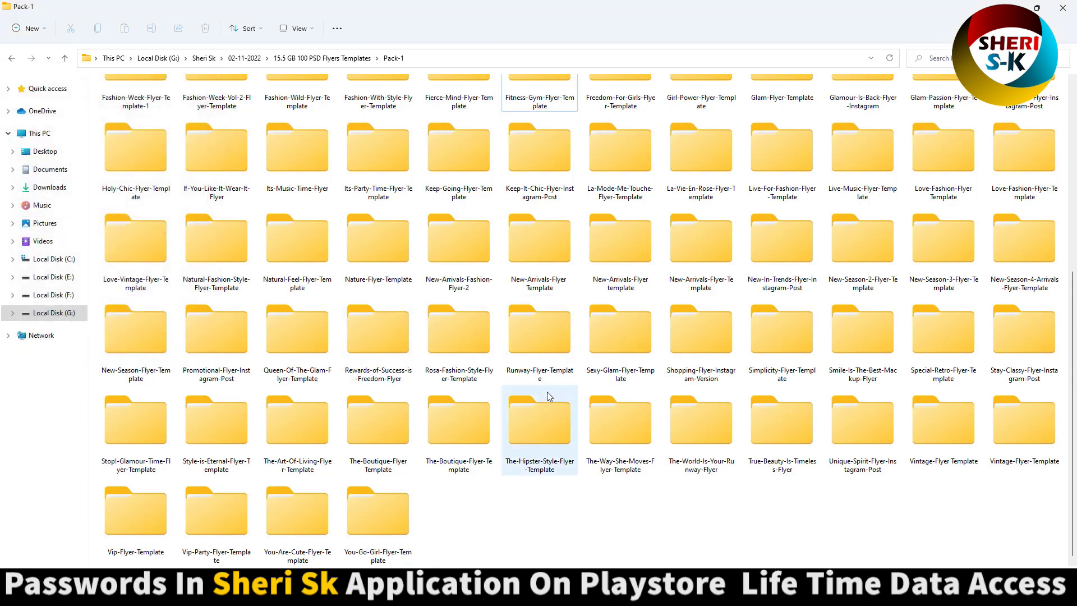
# Step: Open A-Good-Time-For-A-Fresh-Start-Flyer, view its Preview mockup, close it, and select the PSD
pyautogui.scroll(5, 540, 356)
pyautogui.doubleClick(131, 124)
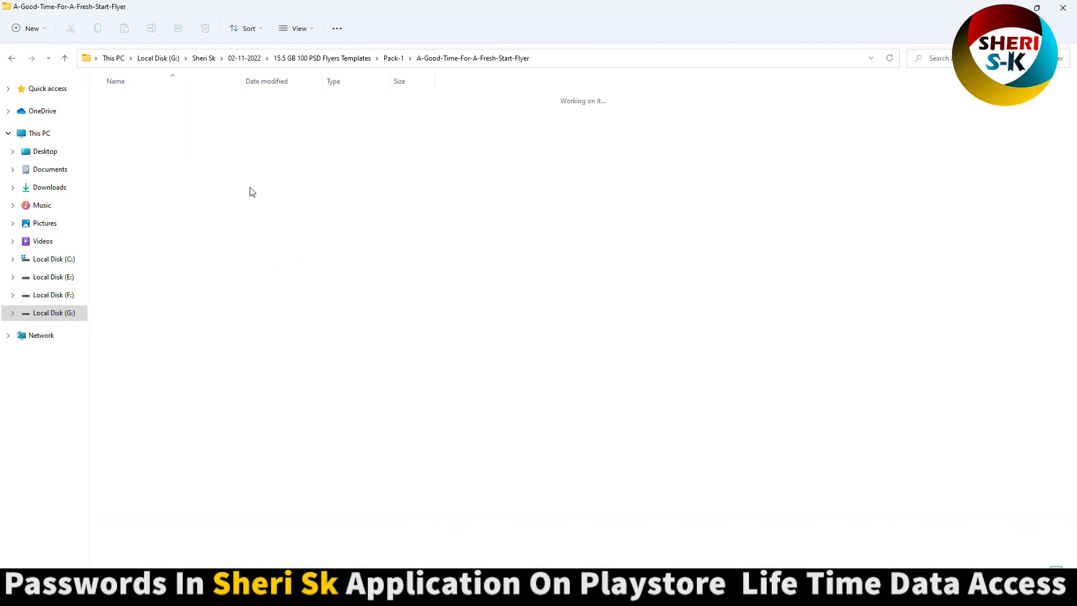
pyautogui.scroll(3, 268, 189)
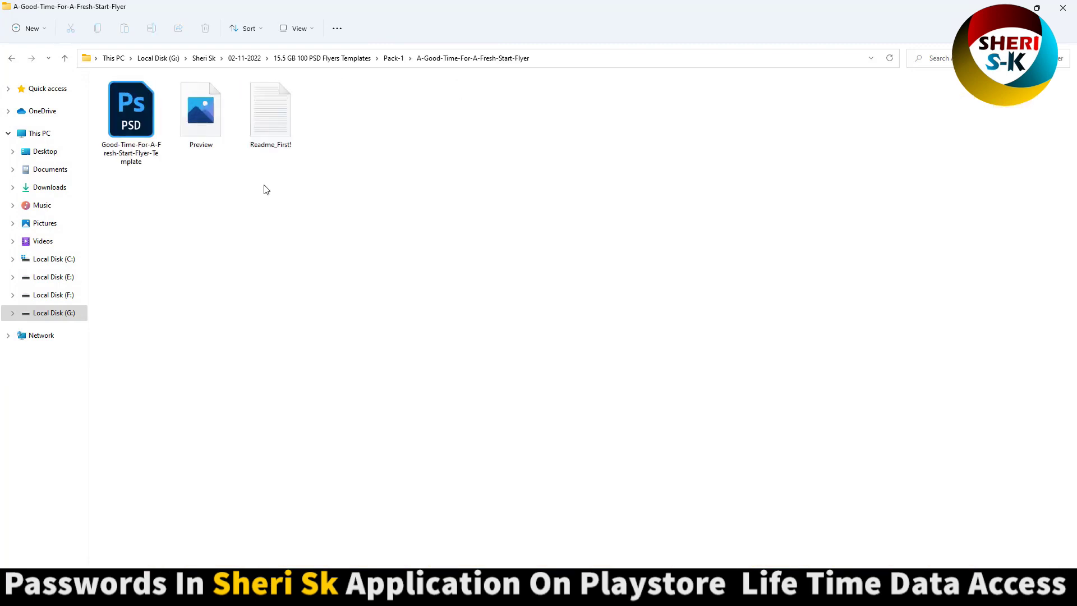
pyautogui.click(201, 122)
pyautogui.doubleClick(202, 119)
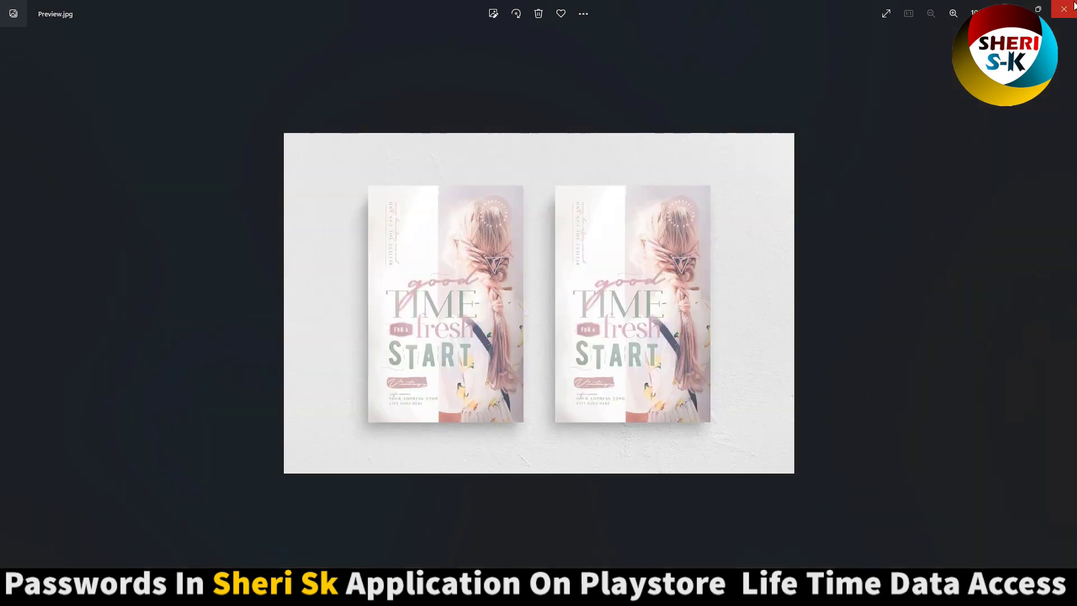
pyautogui.click(1065, 13)
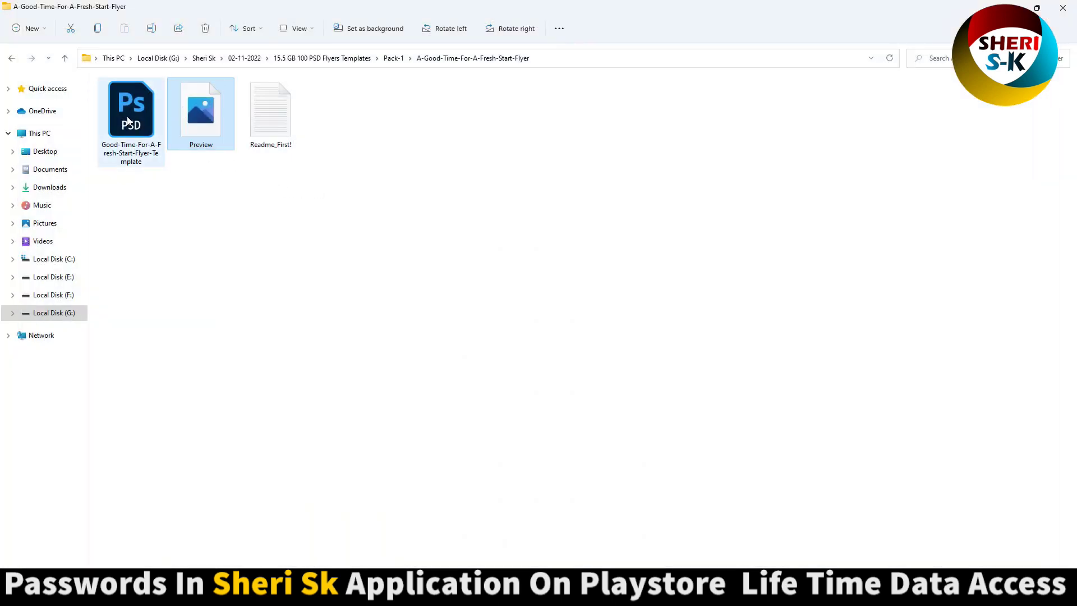
pyautogui.click(132, 121)
# Step: Look through the Baby-Arrivals-Flyer-Template and Be-A-Woman-That-Amazes-Flyer folders from Pack-1
pyautogui.hotkey('alt', 'Up')
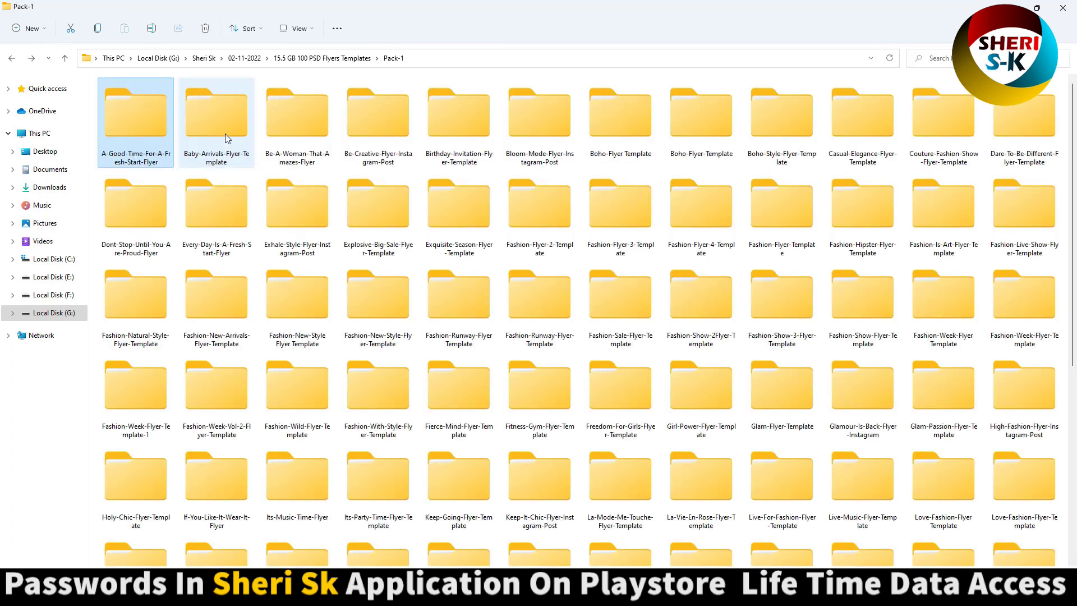
pyautogui.doubleClick(216, 121)
pyautogui.keyDown('ctrl'); pyautogui.scroll(5, 228, 202); pyautogui.keyUp('ctrl')
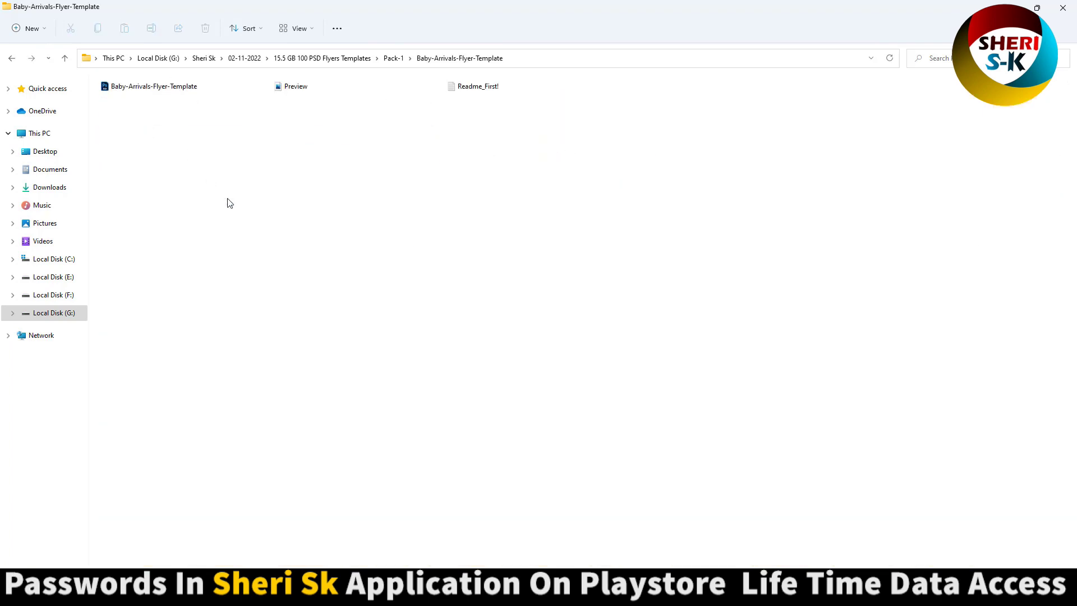
pyautogui.keyDown('ctrl'); pyautogui.scroll(3, 192, 200); pyautogui.keyUp('ctrl')
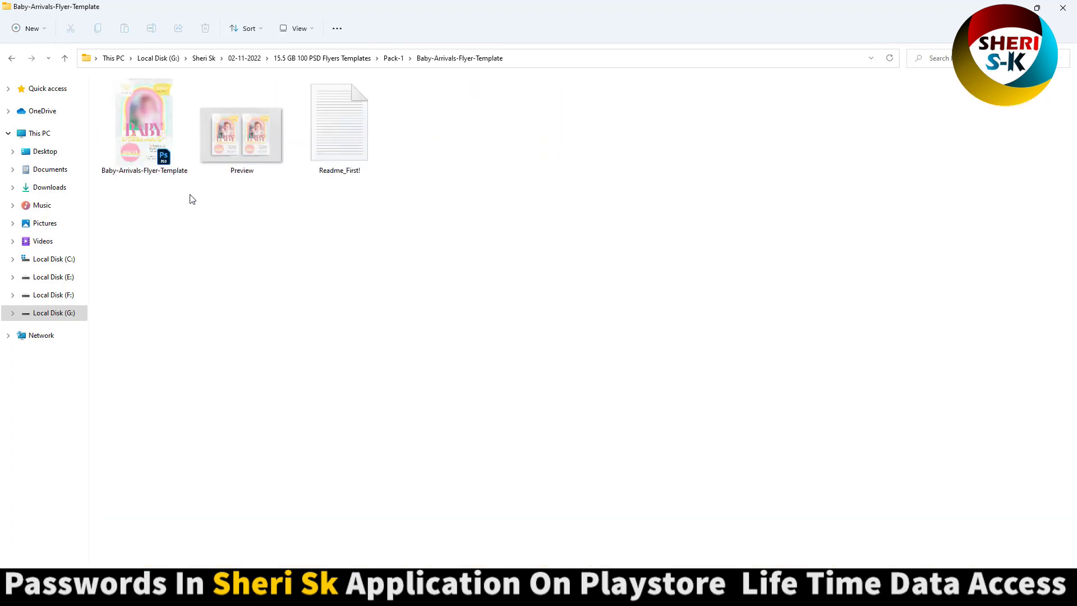
pyautogui.hotkey('alt', 'Up')
pyautogui.doubleClick(293, 131)
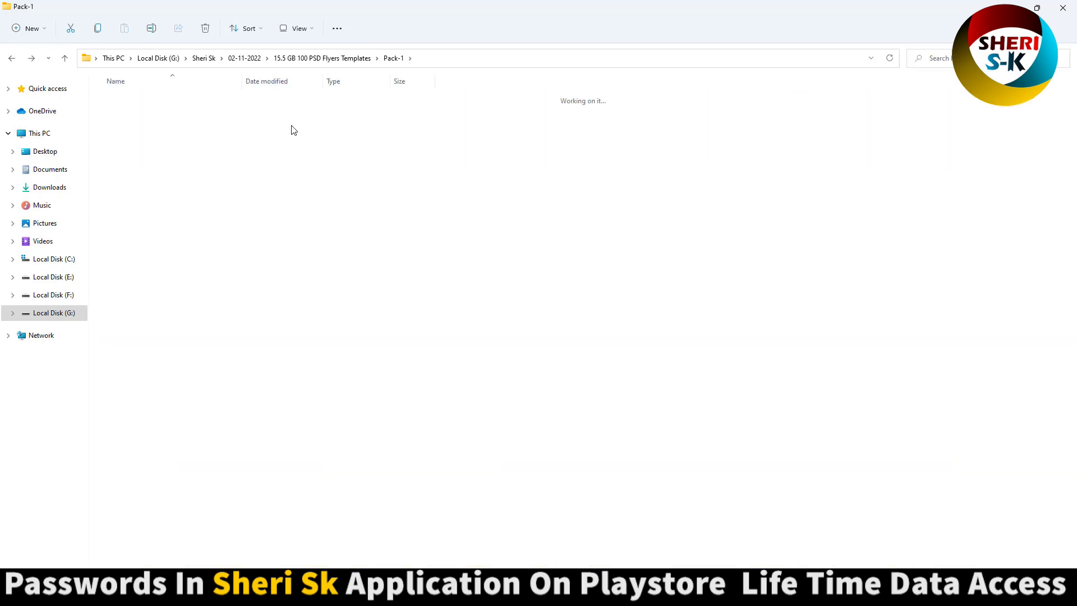
pyautogui.keyDown('ctrl'); pyautogui.scroll(4, 291, 126); pyautogui.keyUp('ctrl')
pyautogui.keyDown('ctrl'); pyautogui.scroll(2, 293, 131); pyautogui.keyUp('ctrl')
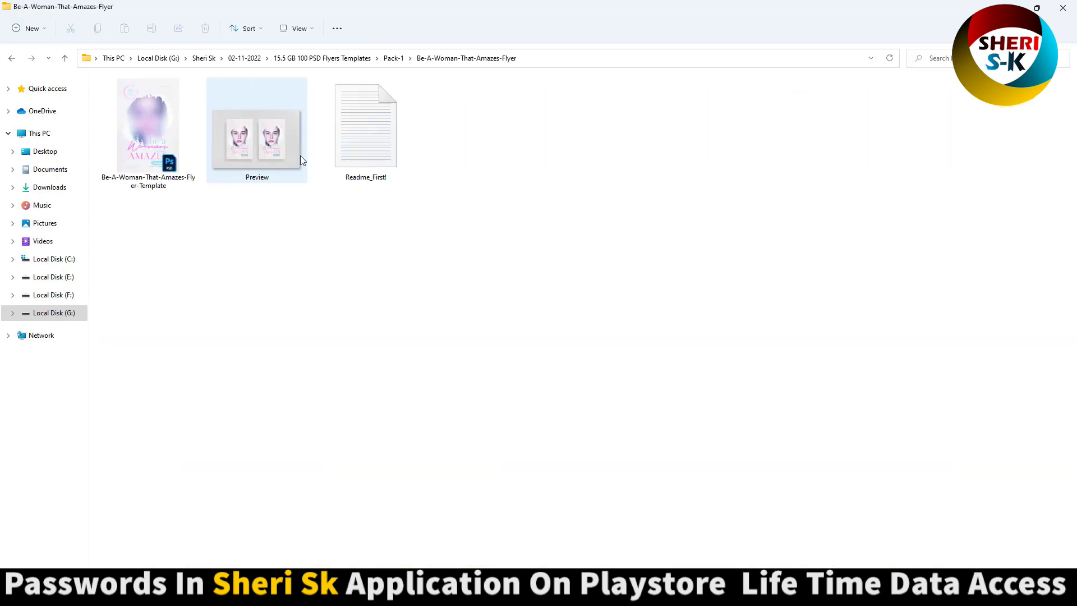
# Step: Check Be-Creative-Flyer-Instagram-Post, then open Bloom-Mode-Flyer-Instagram-Post and its Preview image
pyautogui.hotkey('alt', 'Up')
pyautogui.doubleClick(382, 158)
pyautogui.keyDown('ctrl'); pyautogui.scroll(4, 382, 160); pyautogui.keyUp('ctrl')
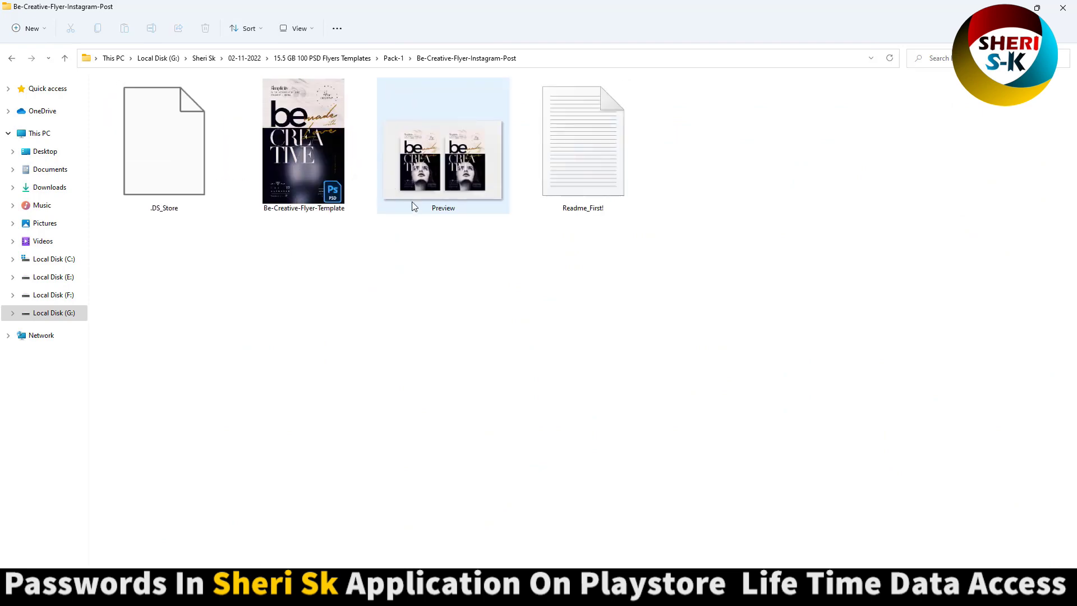
pyautogui.hotkey('alt', 'Up')
pyautogui.doubleClick(533, 129)
pyautogui.keyDown('ctrl'); pyautogui.scroll(4, 504, 185); pyautogui.keyUp('ctrl')
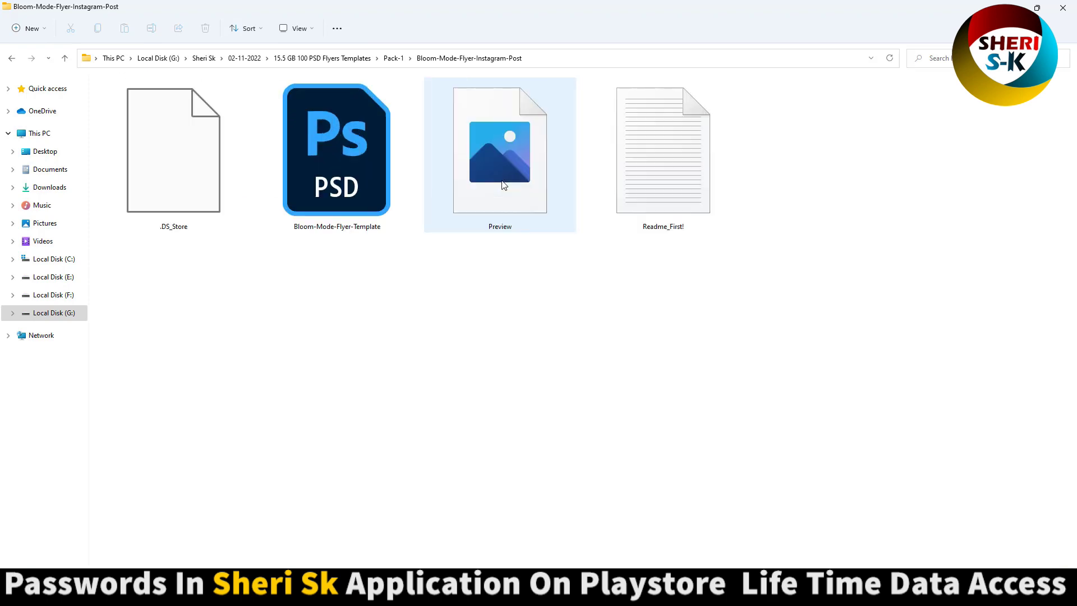
pyautogui.doubleClick(505, 185)
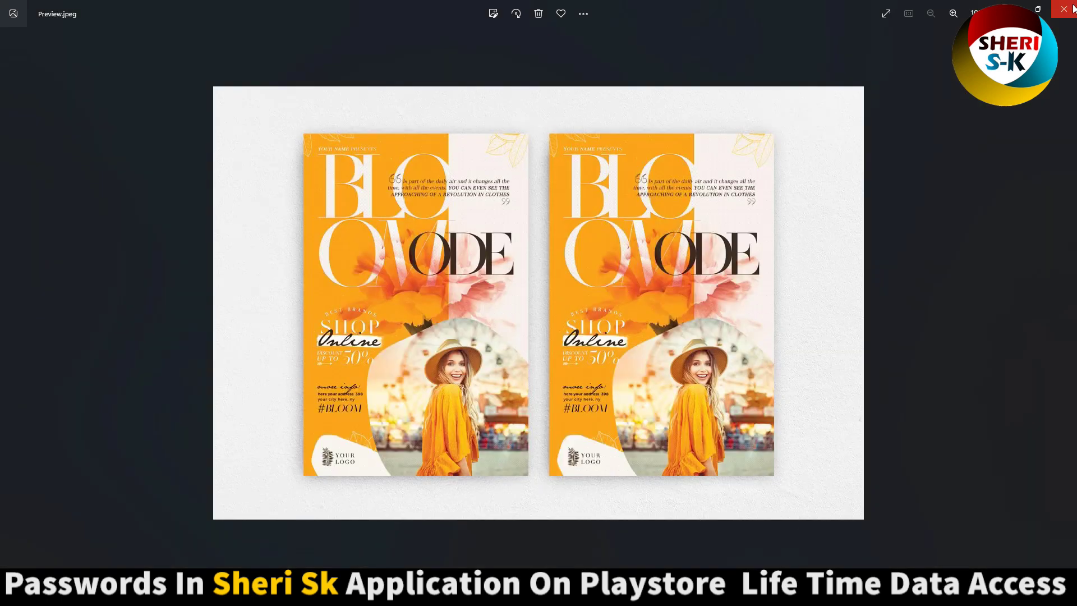
# Step: Open the Bloom-Mode-Flyer-Template PSD and expand its EDIT / YOUR TEXTS AND IMAGE group
pyautogui.click(1073, 9)
pyautogui.doubleClick(372, 167)
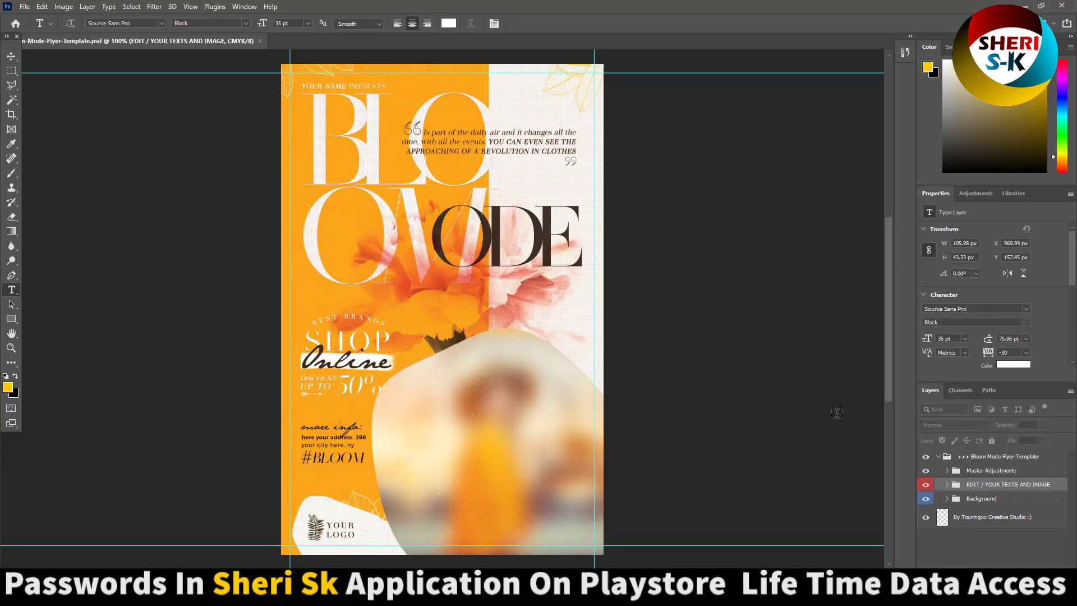
pyautogui.click(1005, 475)
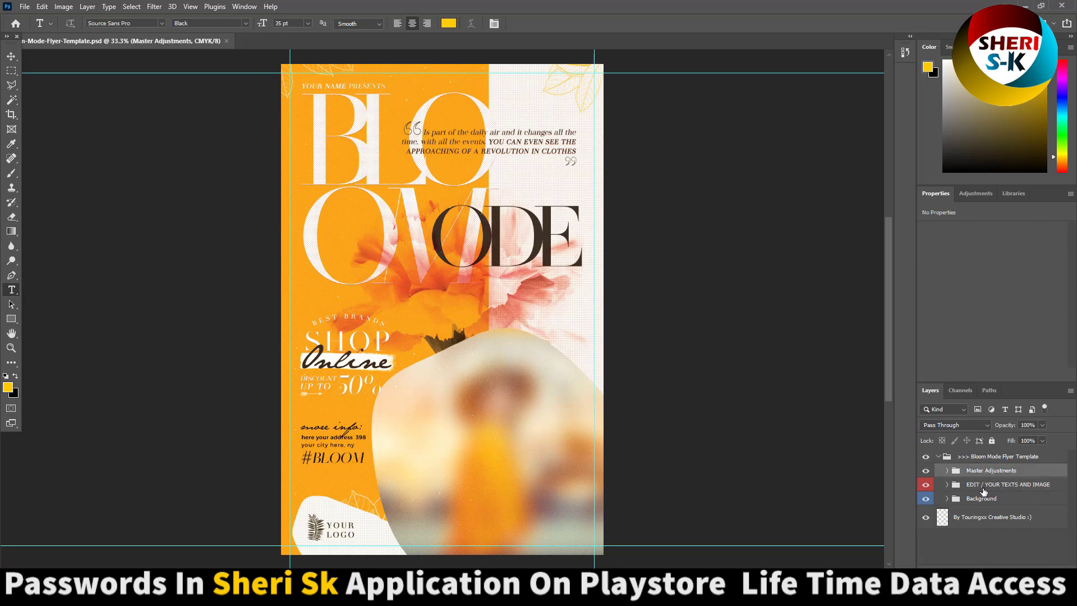
pyautogui.click(978, 488)
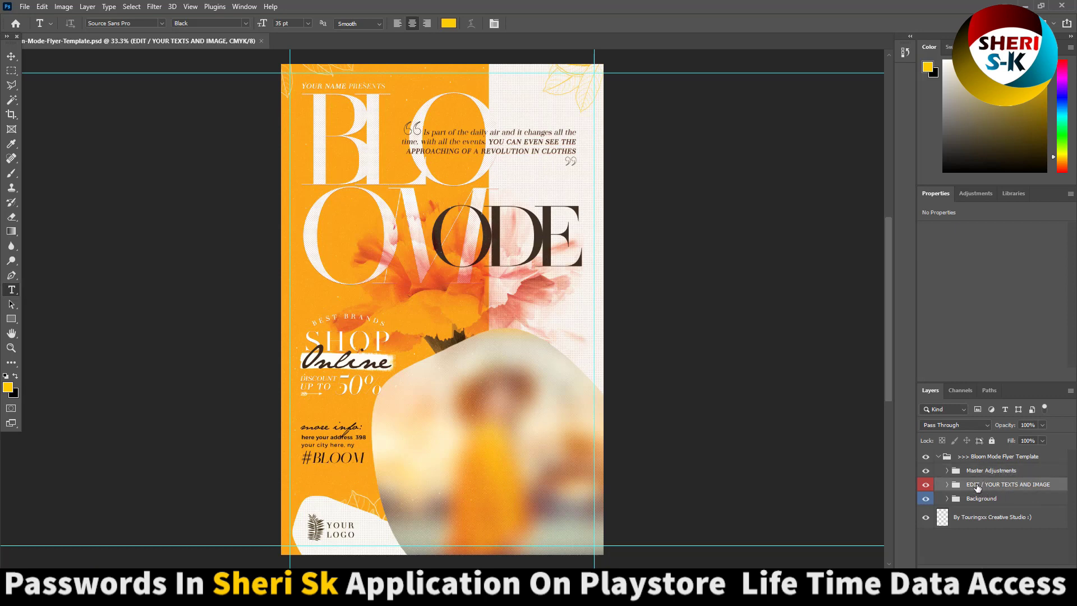
pyautogui.click(948, 486)
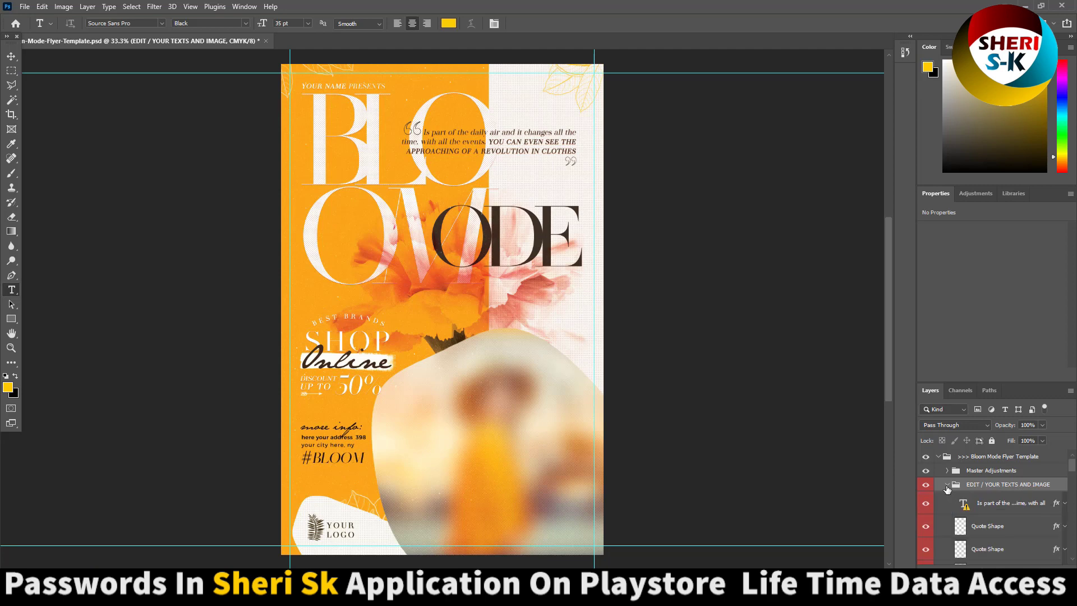
pyautogui.click(986, 507)
# Step: Hide the YOUR IMAGE HERE layer, then close the document without saving
pyautogui.scroll(-6, 985, 544)
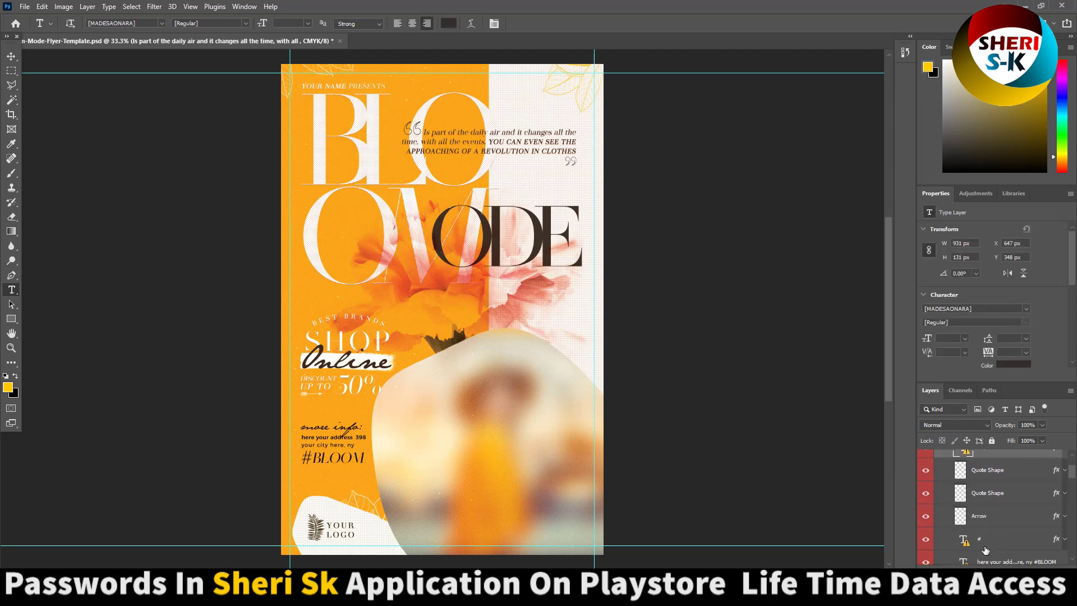
pyautogui.scroll(-8, 985, 542)
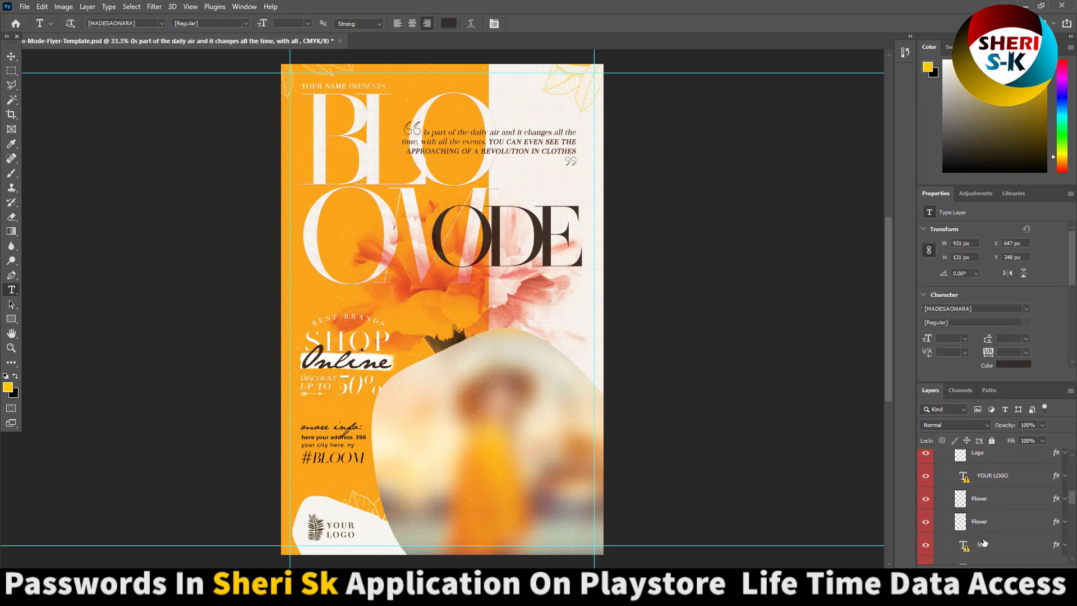
pyautogui.scroll(-2, 984, 543)
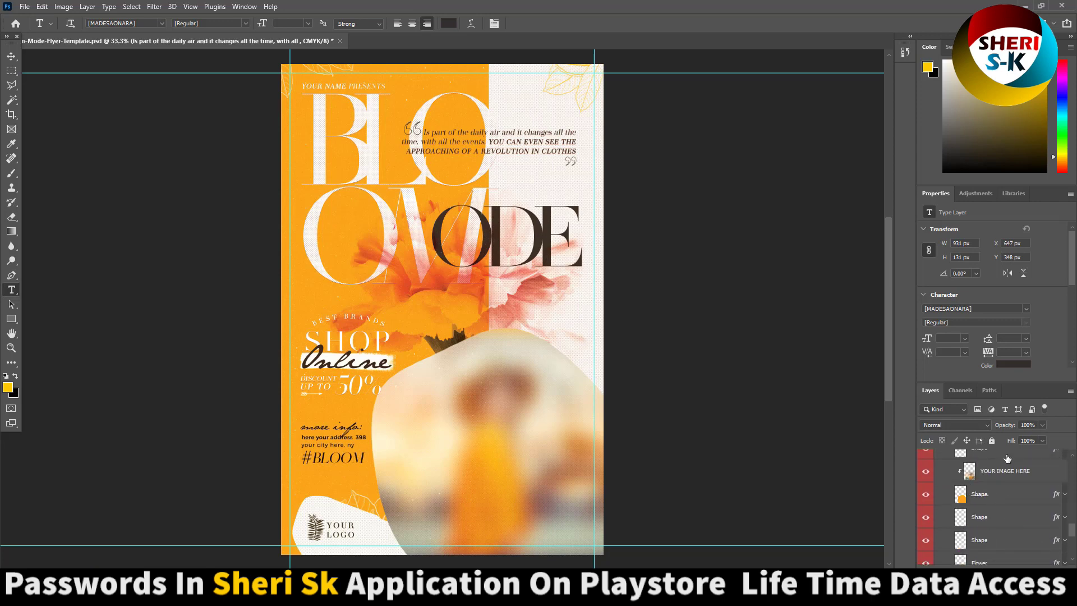
pyautogui.click(1000, 477)
pyautogui.click(926, 472)
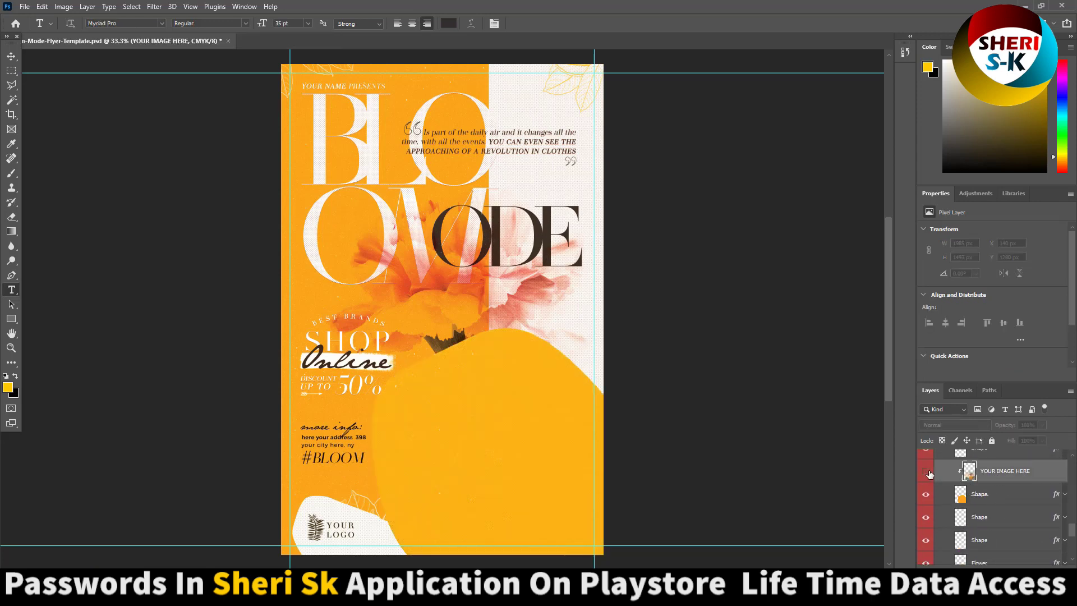
pyautogui.scroll(-2, 1010, 508)
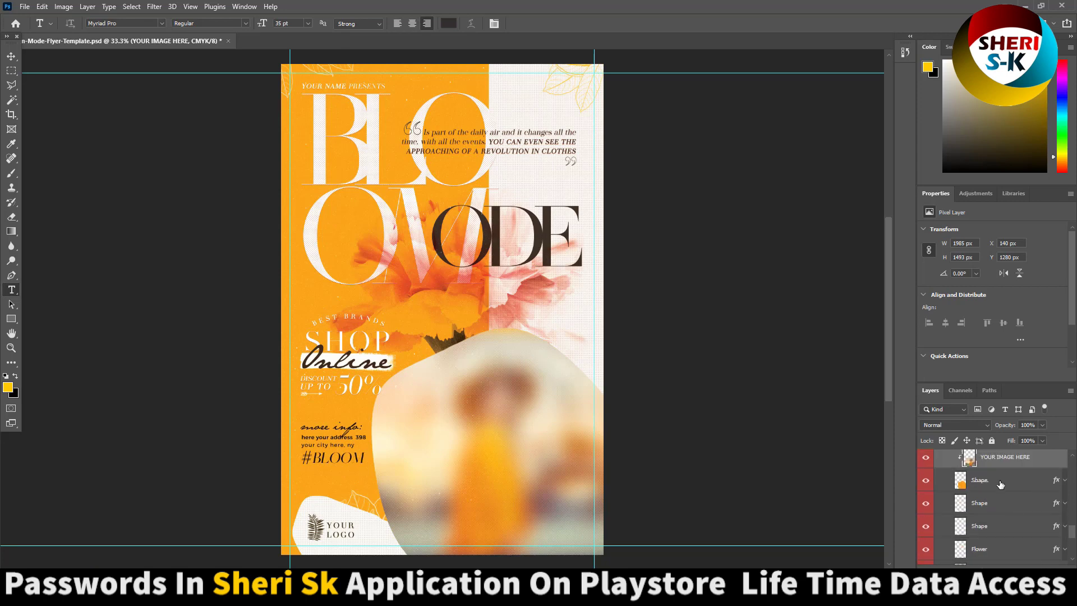
pyautogui.scroll(1, 996, 480)
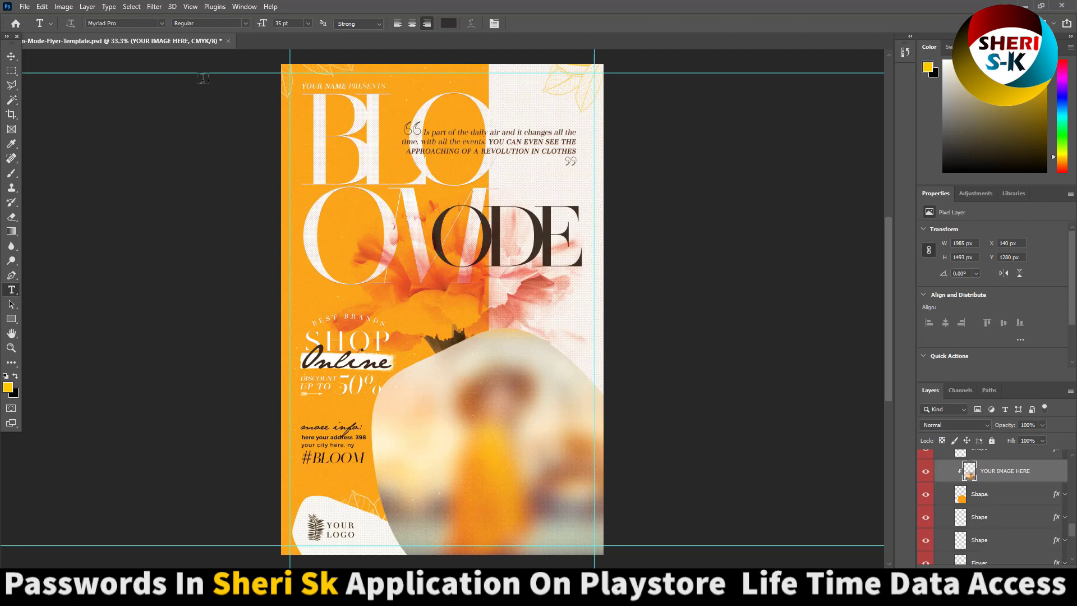
pyautogui.click(229, 41)
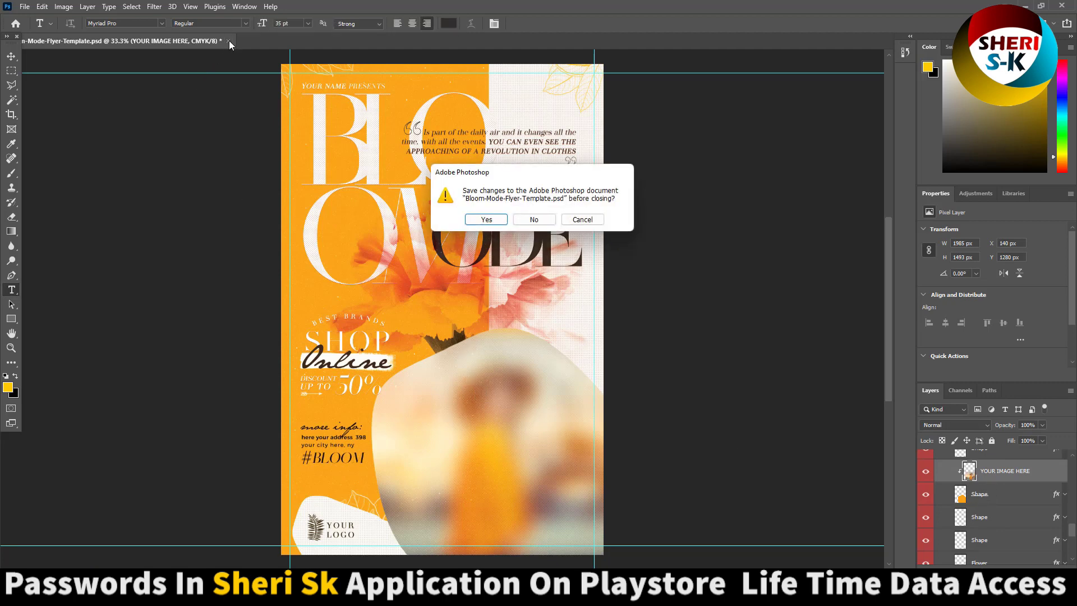
pyautogui.click(534, 219)
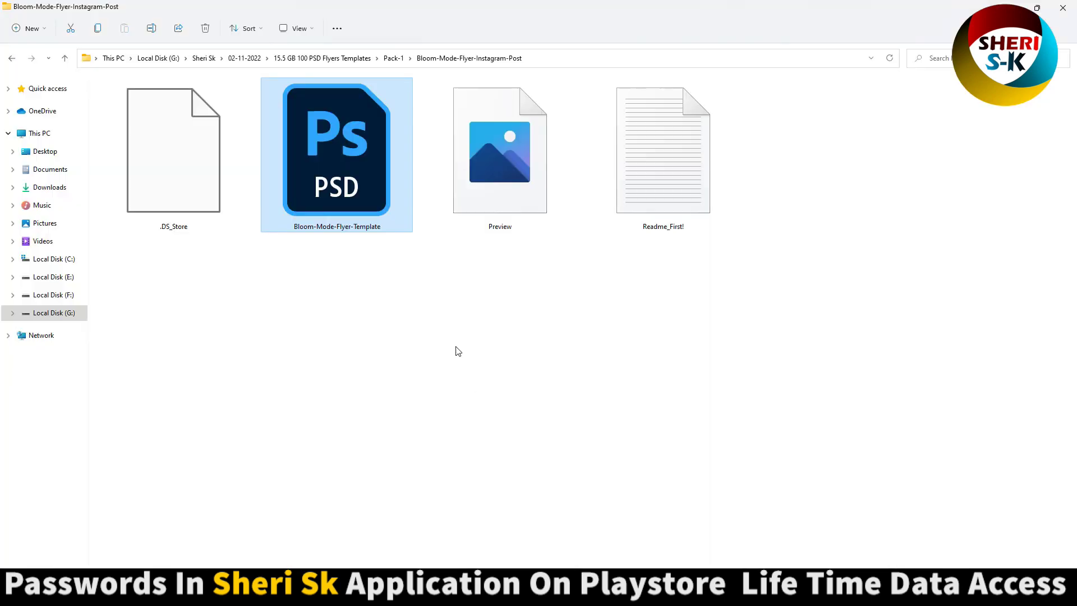
# Step: Glance at Boho-Flyer Template, then open Fashion-Flyer-Template and view its Preview image
pyautogui.hotkey('alt', 'Up')
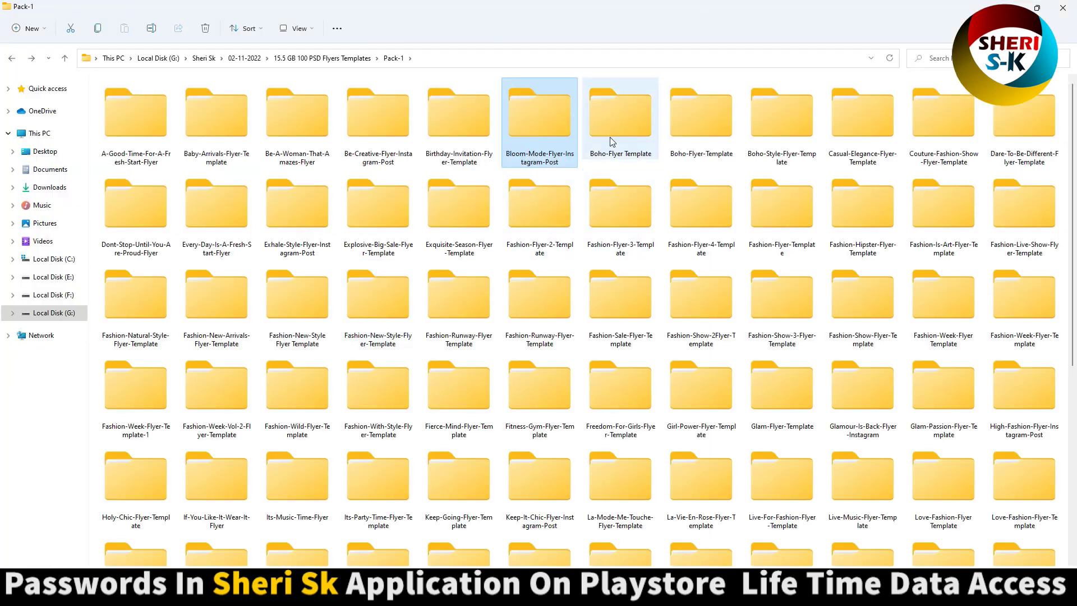
pyautogui.doubleClick(611, 137)
pyautogui.keyDown('ctrl'); pyautogui.scroll(6, 399, 218); pyautogui.keyUp('ctrl')
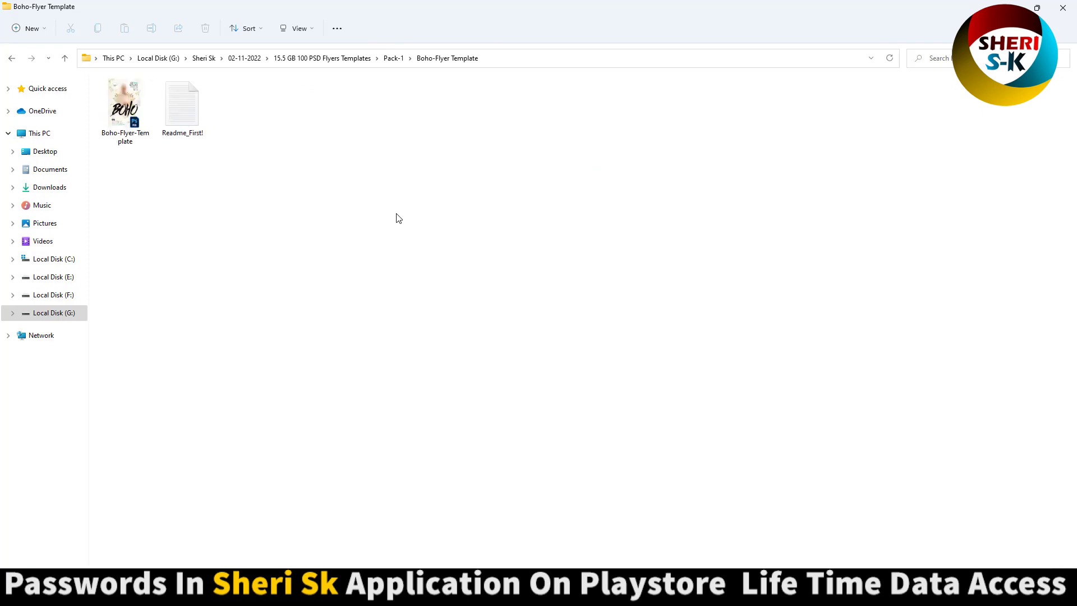
pyautogui.hotkey('alt', 'Up')
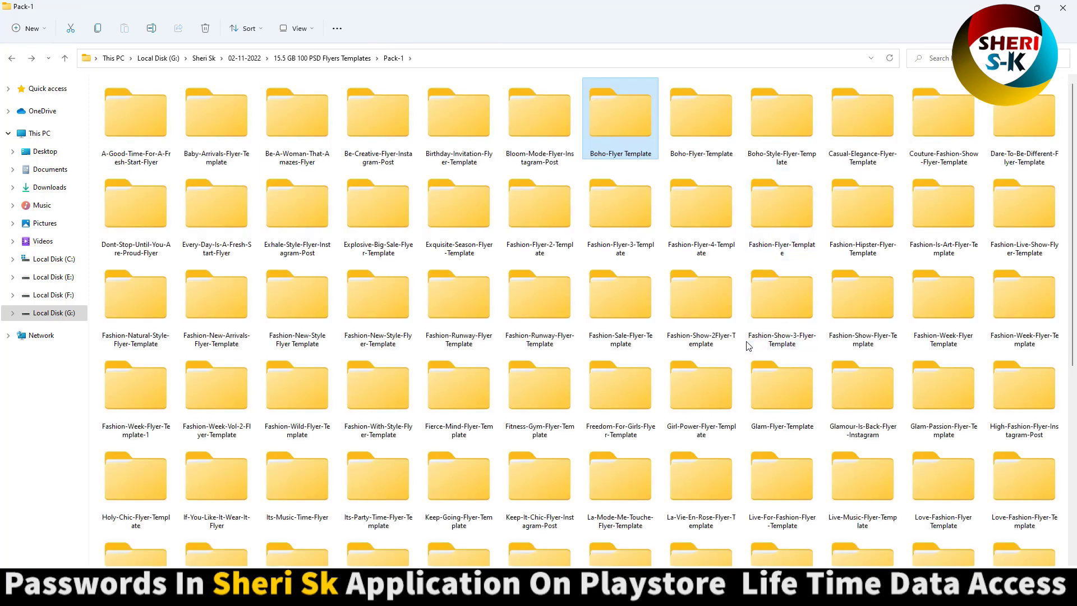
pyautogui.doubleClick(771, 225)
pyautogui.keyDown('ctrl'); pyautogui.scroll(4, 477, 253); pyautogui.keyUp('ctrl')
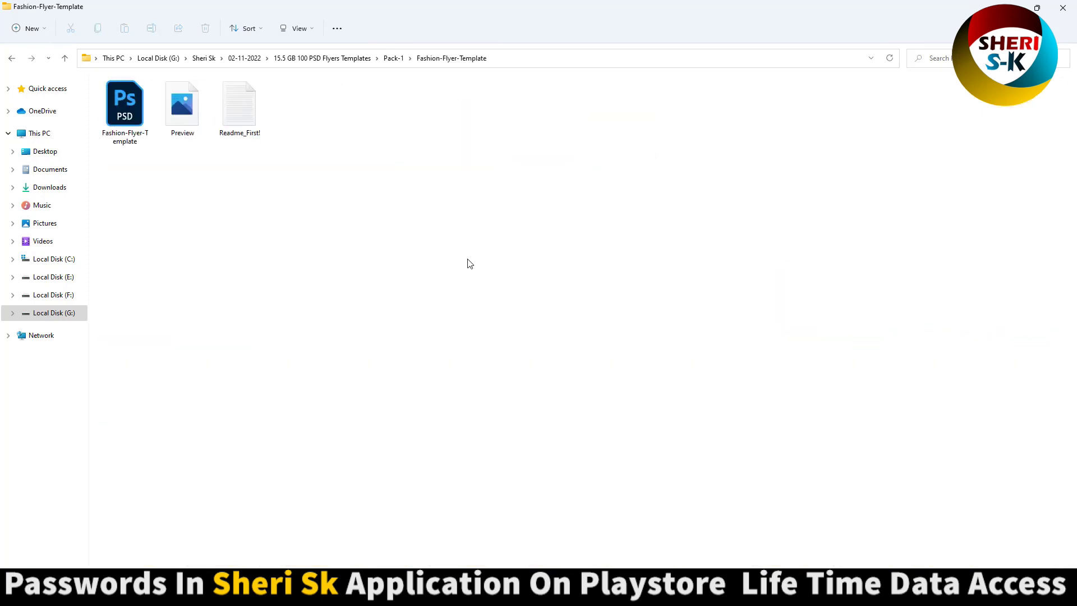
pyautogui.click(186, 112)
pyautogui.doubleClick(186, 108)
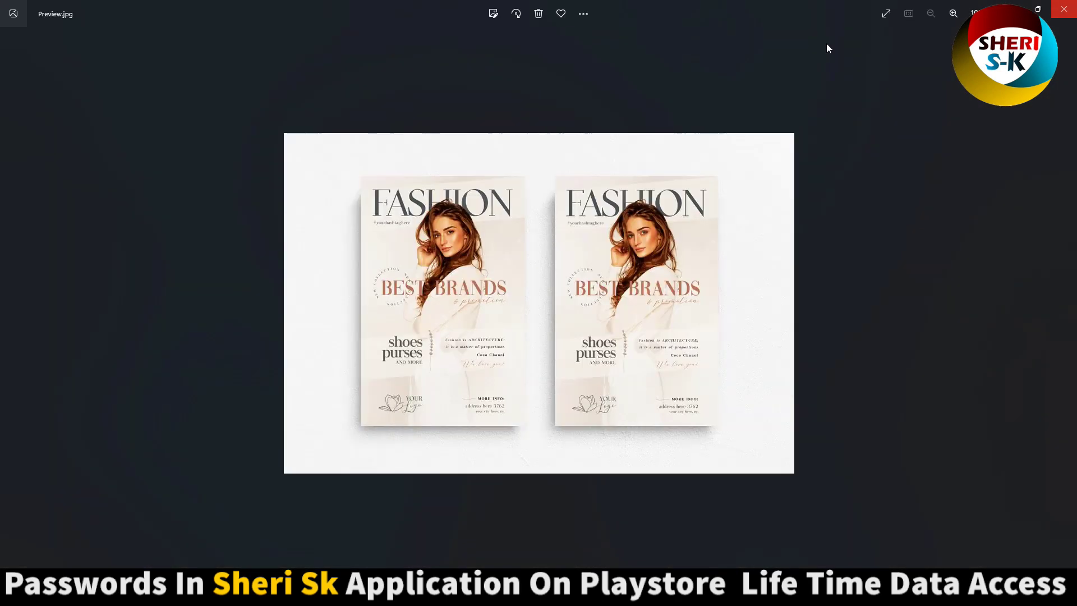
# Step: Close the fashion preview and open Fashion-Flyer-Template.psd in Photoshop
pyautogui.click(1053, 9)
pyautogui.doubleClick(122, 114)
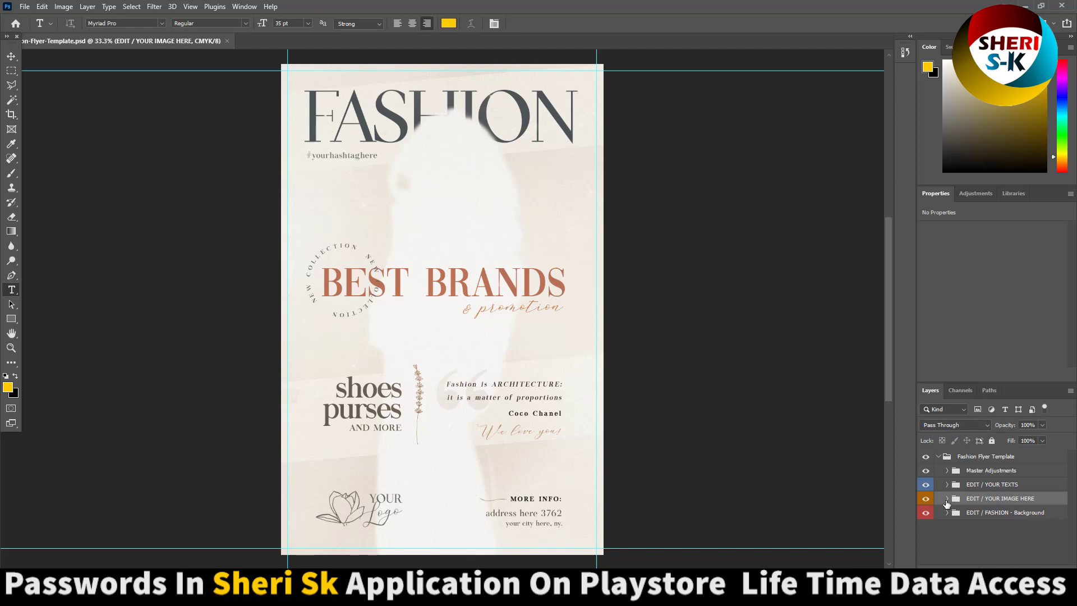
# Step: Delete the YOUR IMAGE HERE placeholder layer from the EDIT / YOUR IMAGE HERE group
pyautogui.click(947, 498)
pyautogui.click(960, 517)
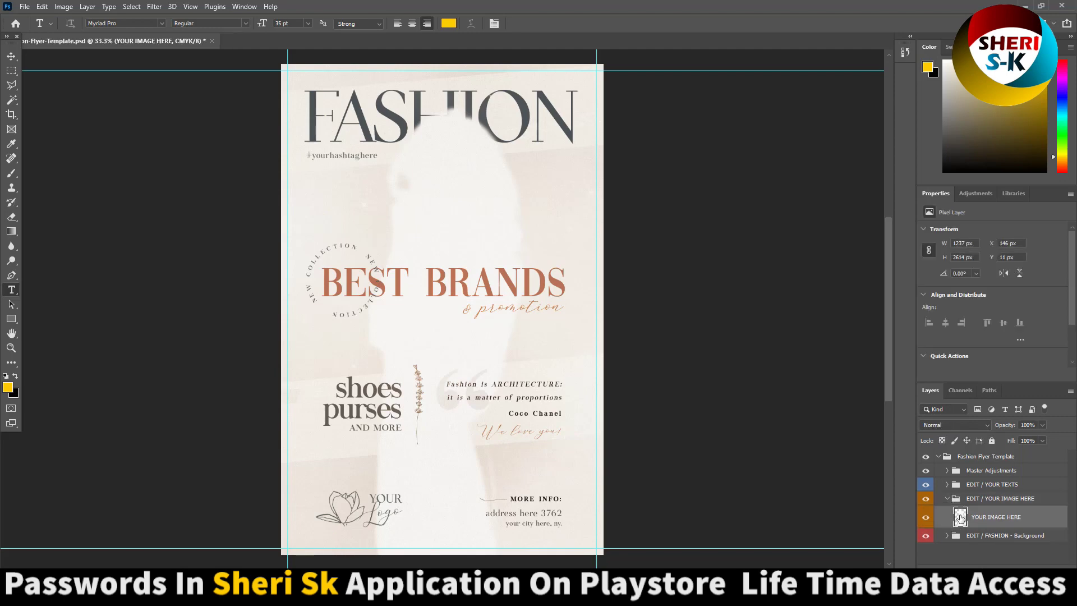
pyautogui.press('Delete')
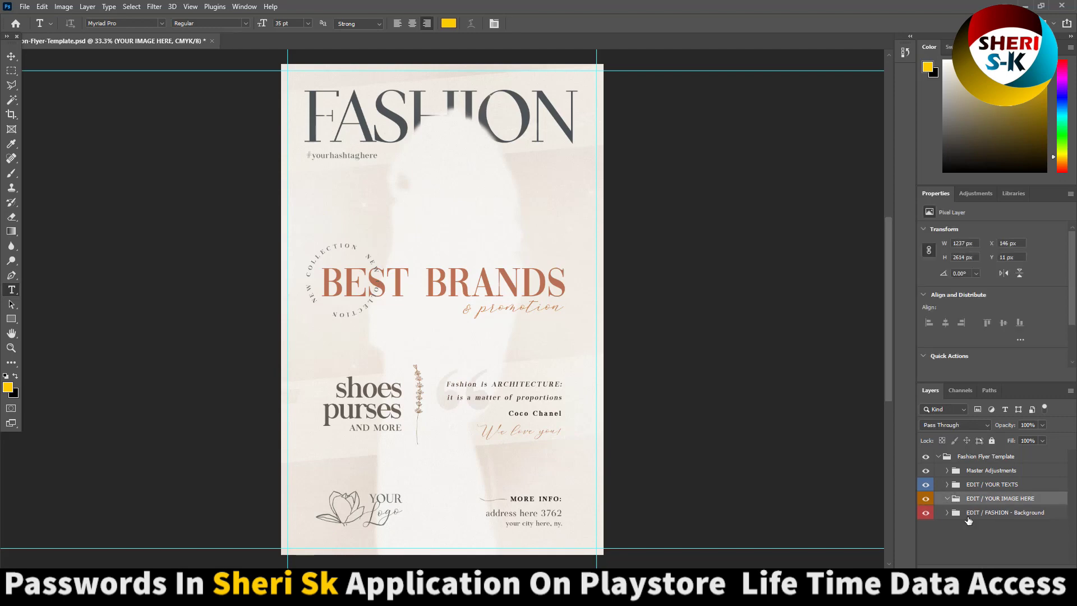
# Step: Open the girl PNG, drag the cut-out onto the flyer and move it up-right
pyautogui.click(25, 7)
pyautogui.click(34, 27)
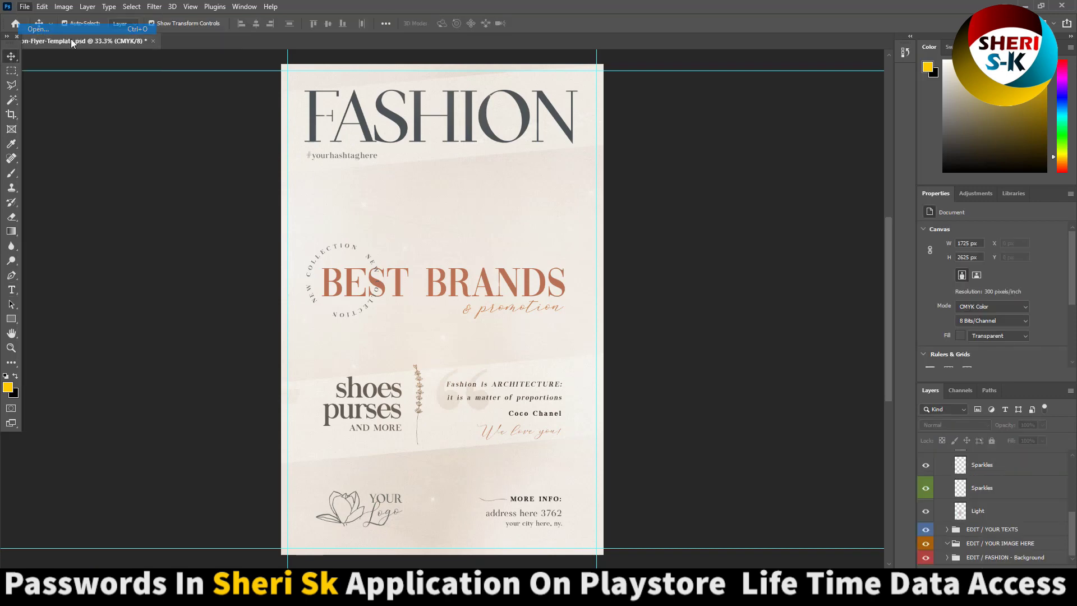
pyautogui.doubleClick(310, 121)
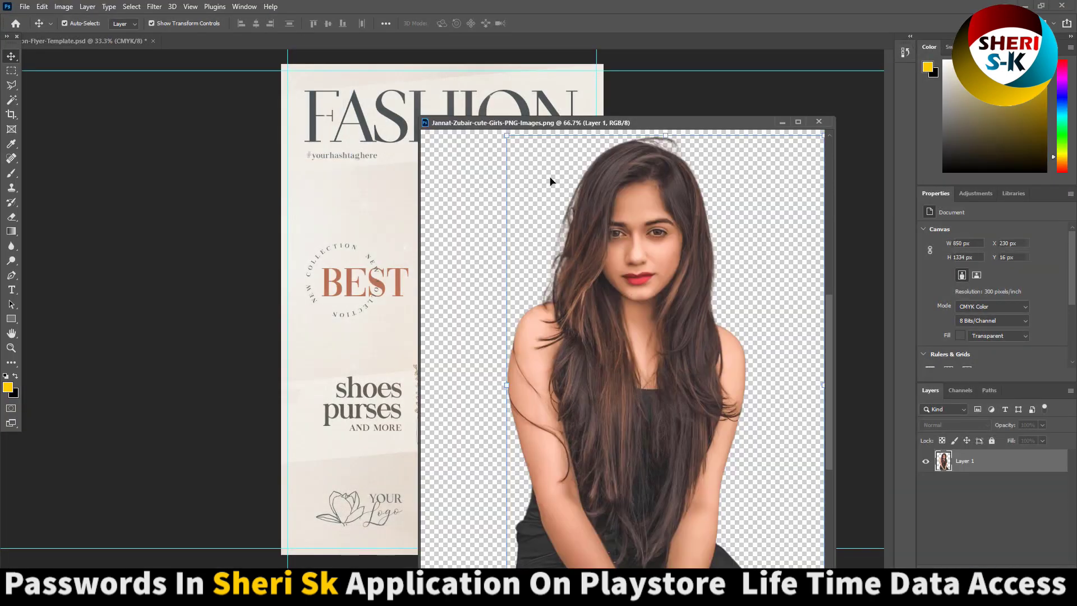
pyautogui.moveTo(435, 223); pyautogui.dragTo(395, 209)
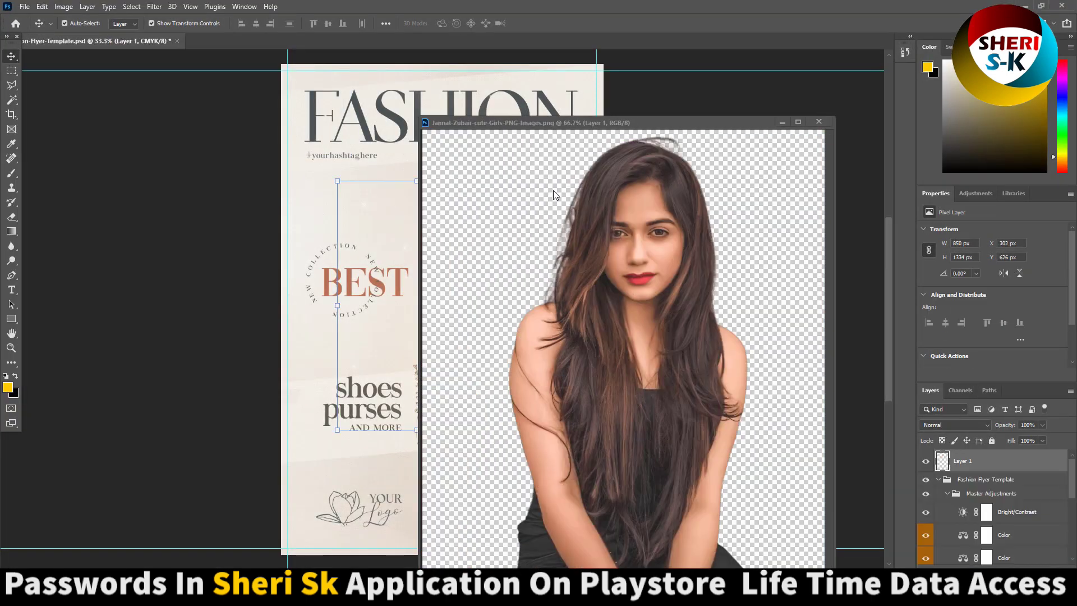
pyautogui.click(816, 124)
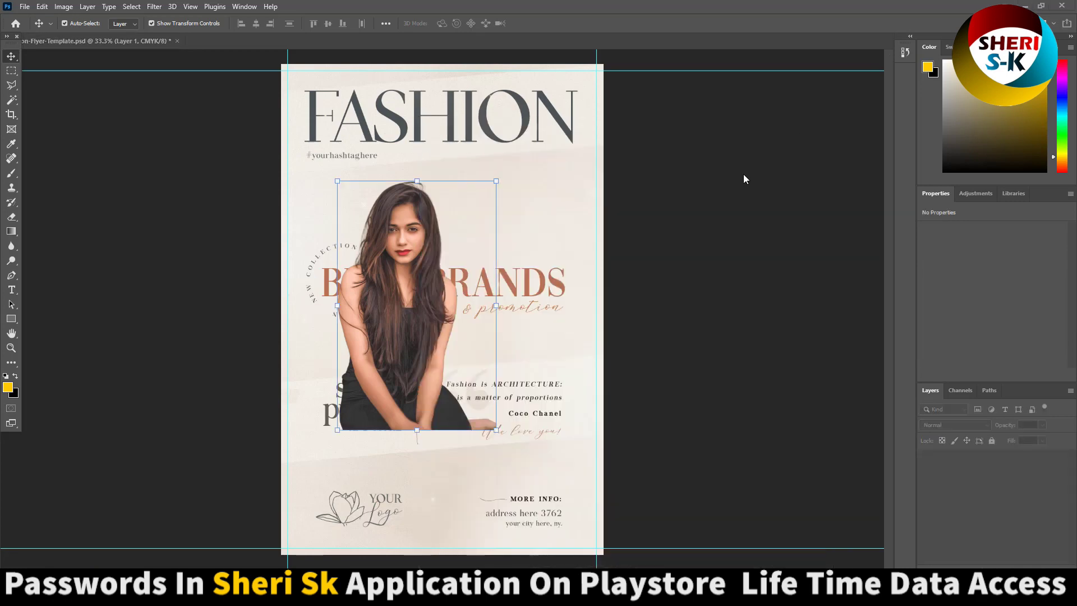
pyautogui.moveTo(403, 191); pyautogui.dragTo(443, 170)
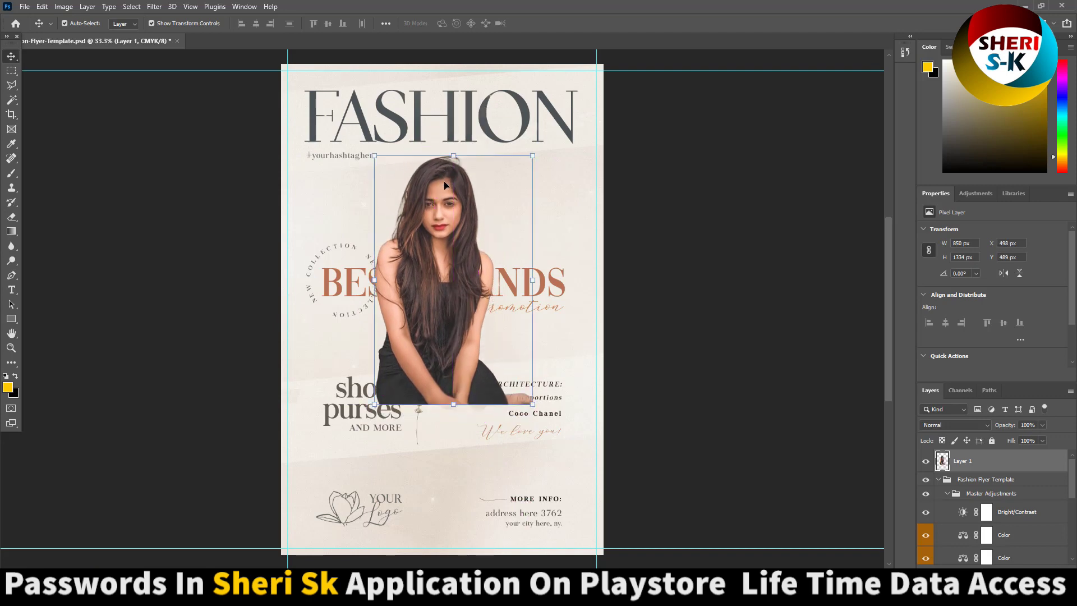
# Step: Send the girl layer back three levels, behind the sparkles and flyer text
pyautogui.hotkey('ctrl', '[')
pyautogui.hotkey('ctrl', '[')
pyautogui.hotkey('ctrl', '[')
pyautogui.hotkey('ctrl', '[')
pyautogui.hotkey('ctrl', '[')
pyautogui.hotkey('ctrl', '[')
pyautogui.hotkey('ctrl', '[')
pyautogui.hotkey('ctrl', '[')
pyautogui.hotkey('ctrl', '[')
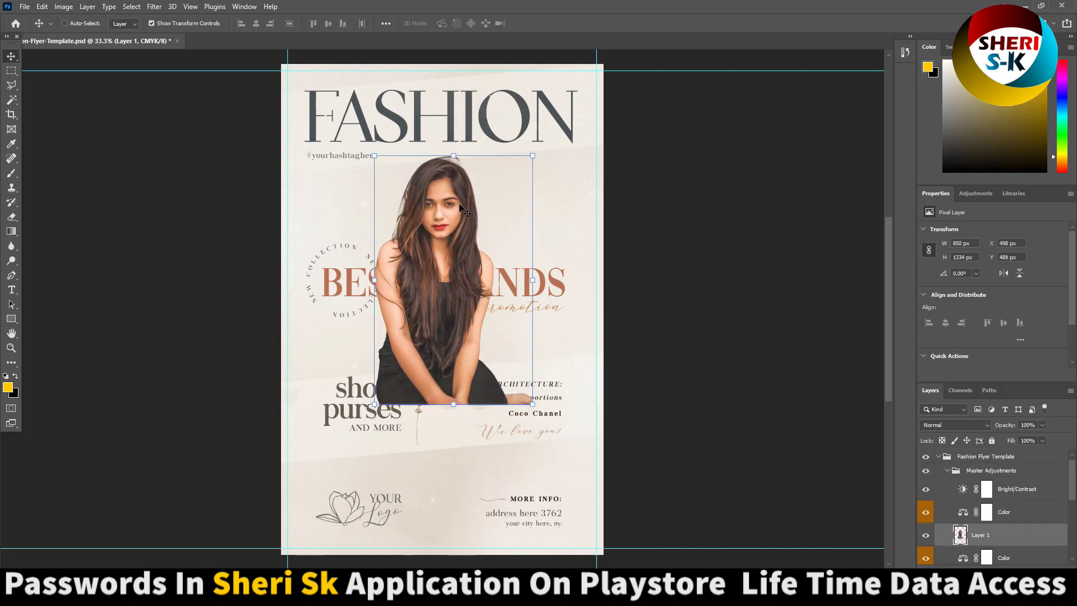
pyautogui.hotkey('ctrl', '[')
pyautogui.hotkey('ctrl', '[')
pyautogui.hotkey('ctrl', '[')
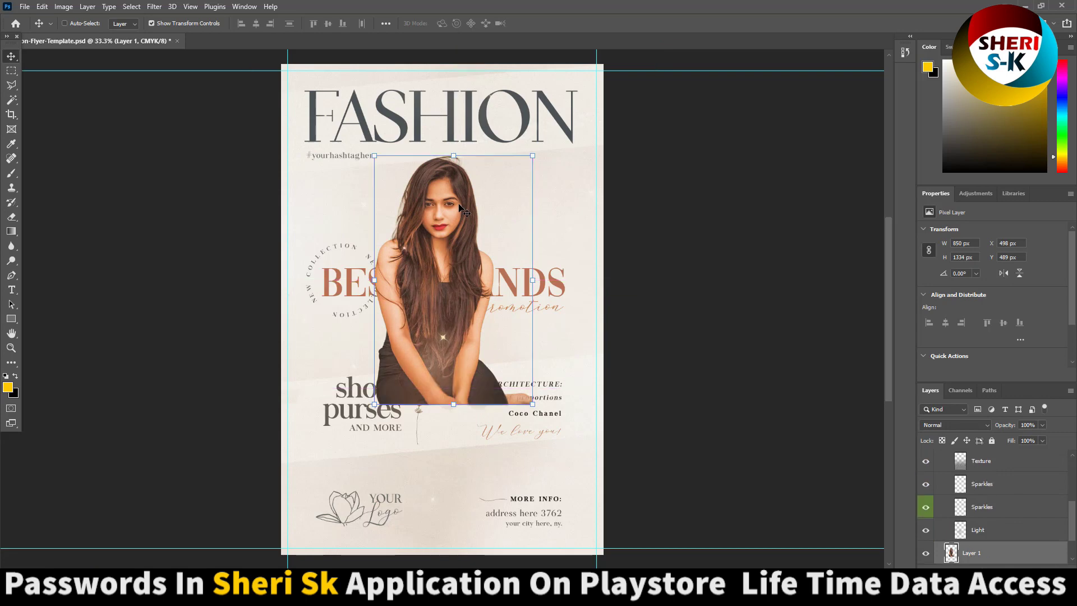
pyautogui.hotkey('ctrl', '[')
pyautogui.hotkey('ctrl', '[')
pyautogui.hotkey('ctrl', '[')
pyautogui.hotkey('ctrl', '[')
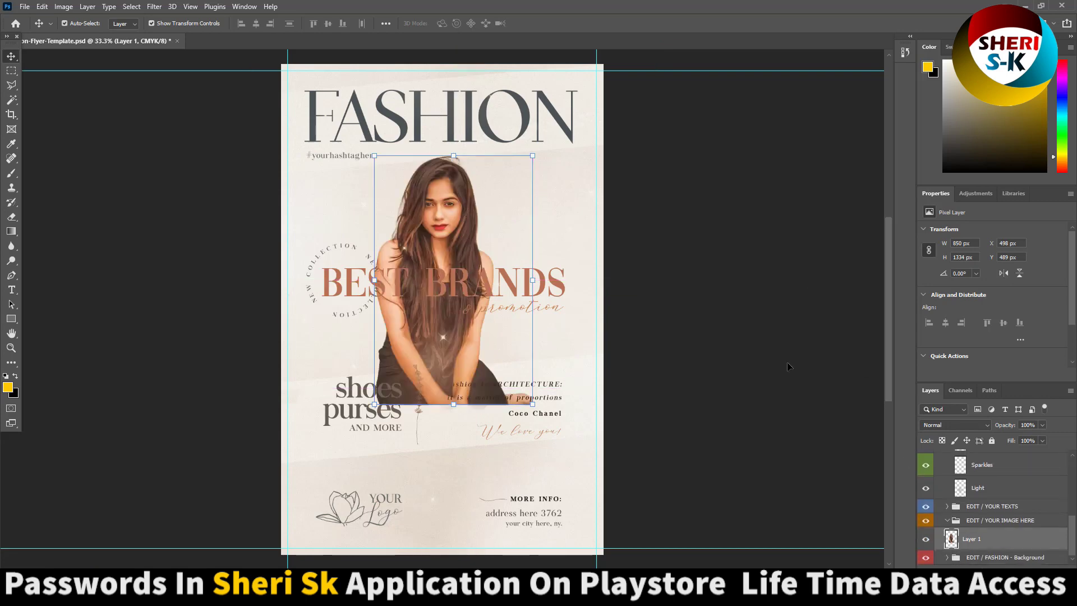
# Step: Close the flyer without saving and return to the template folder window
pyautogui.click(180, 41)
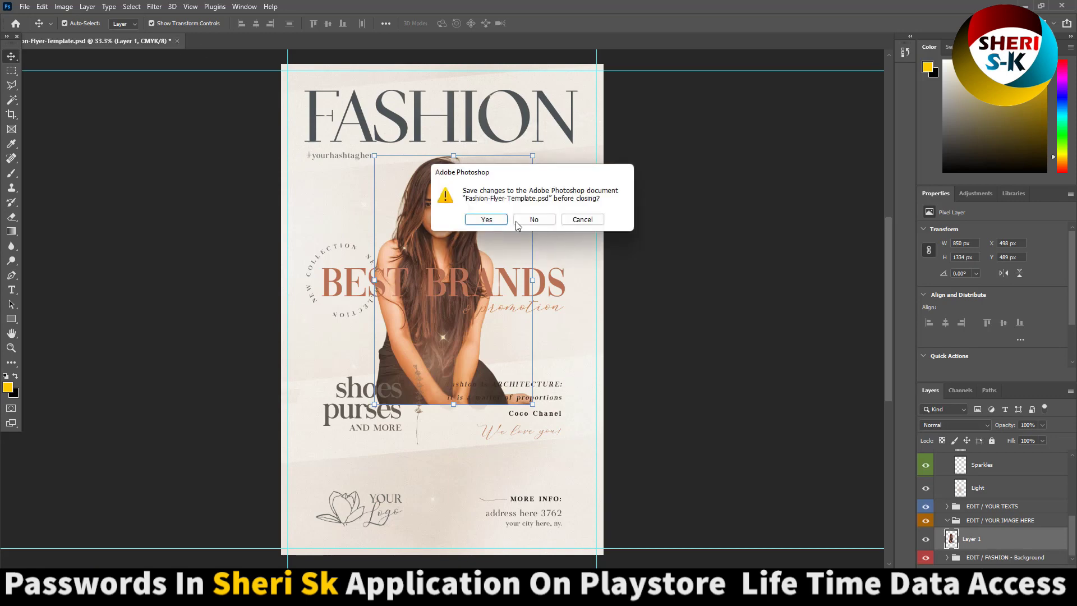
pyautogui.click(518, 221)
pyautogui.hotkey('alt', 'Tab')
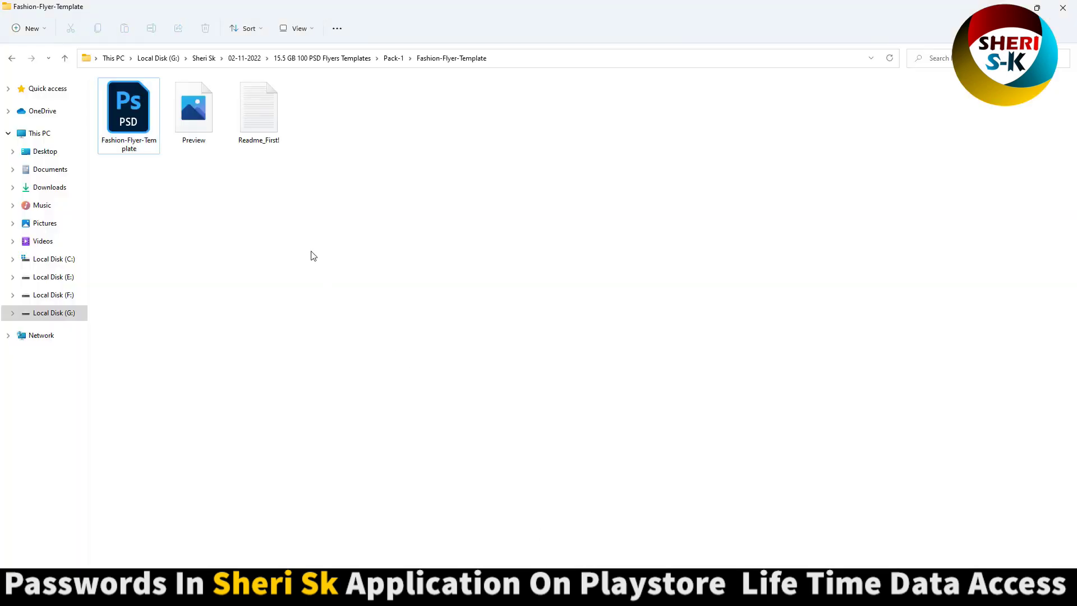
# Step: View the Rosa-Fashion-Style-Flyer-Template folder as large thumbnails, then return to Pack-1
pyautogui.hotkey('alt', 'Up')
pyautogui.scroll(-10, 556, 428)
pyautogui.doubleClick(475, 342)
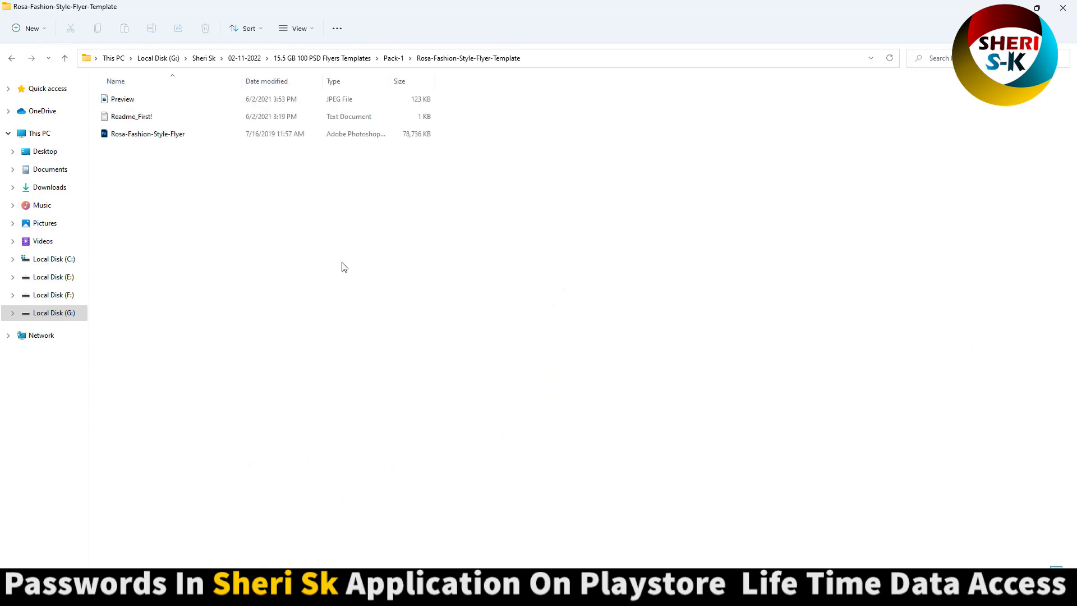
pyautogui.hotkey('ctrl', 'shift', '1')
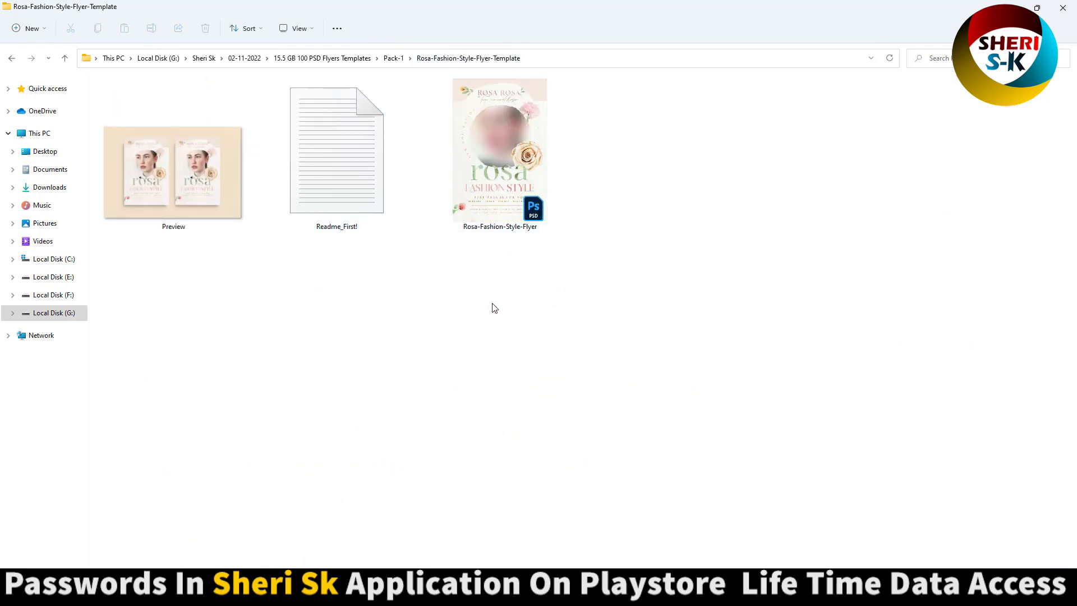
pyautogui.press('BackSpace')
# Step: Open Fashion-Week-Flyer-Template-1 and view its Preview image
pyautogui.doubleClick(154, 248)
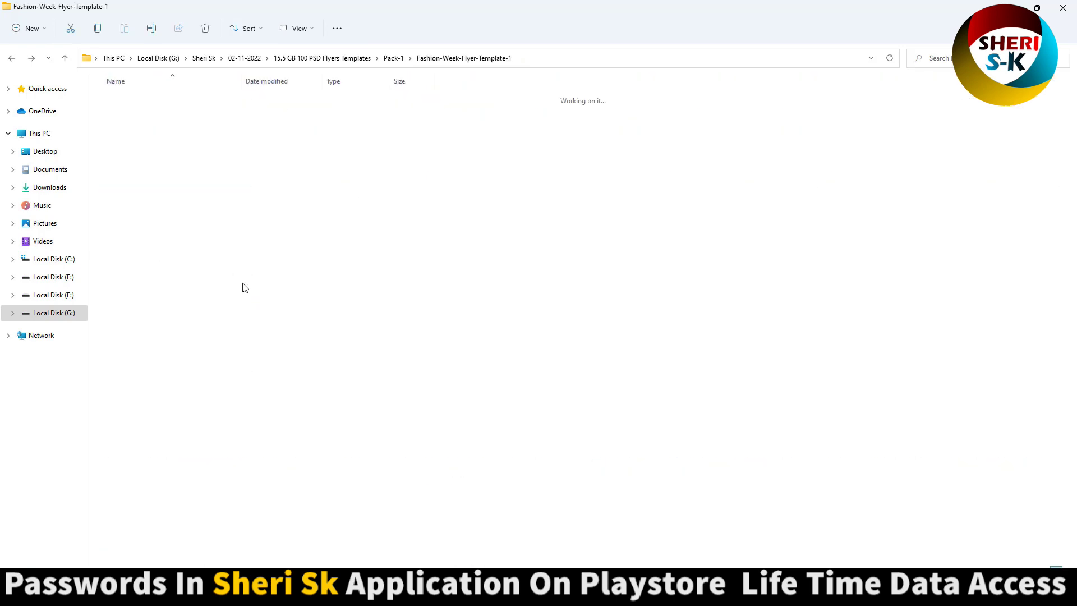
pyautogui.scroll(5, 253, 264)
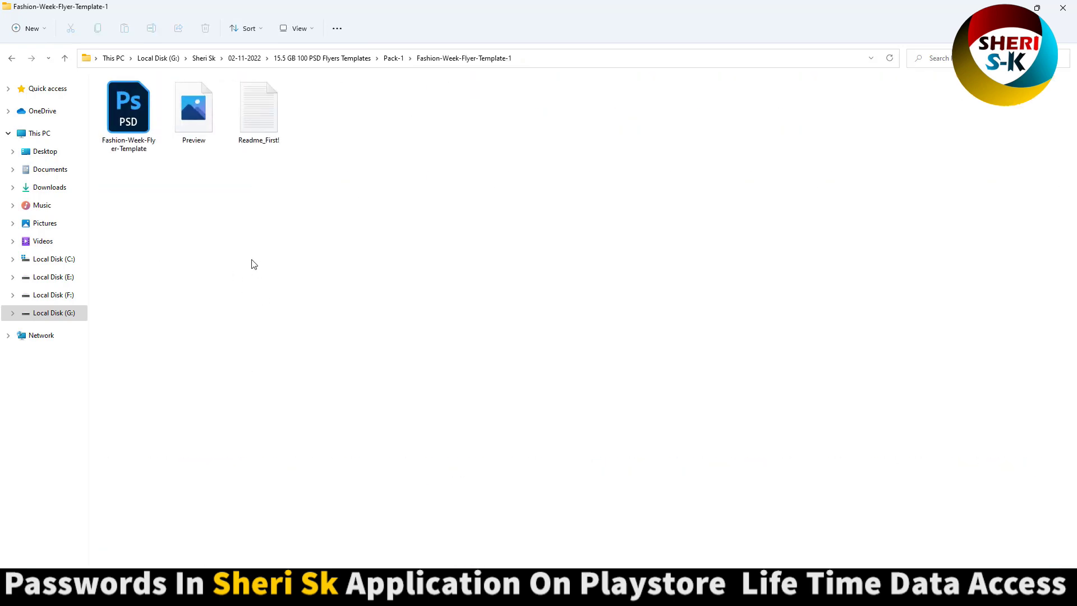
pyautogui.click(352, 168)
pyautogui.doubleClick(353, 167)
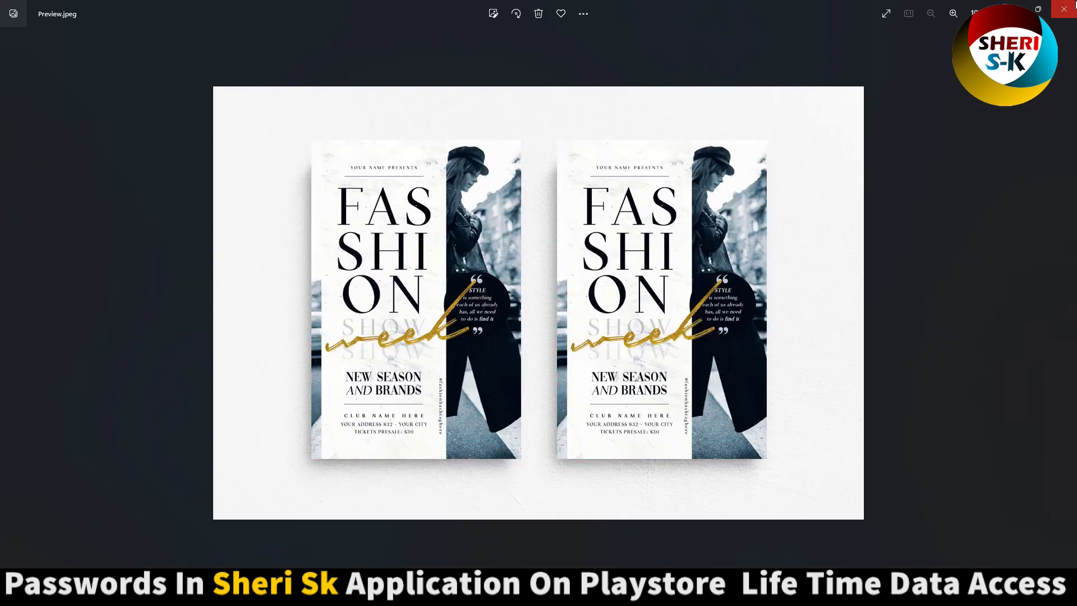
pyautogui.click(1065, 9)
# Step: Open the Fashion Week PSD, select its texture layer, close it, and return to Pack-1
pyautogui.click(173, 157)
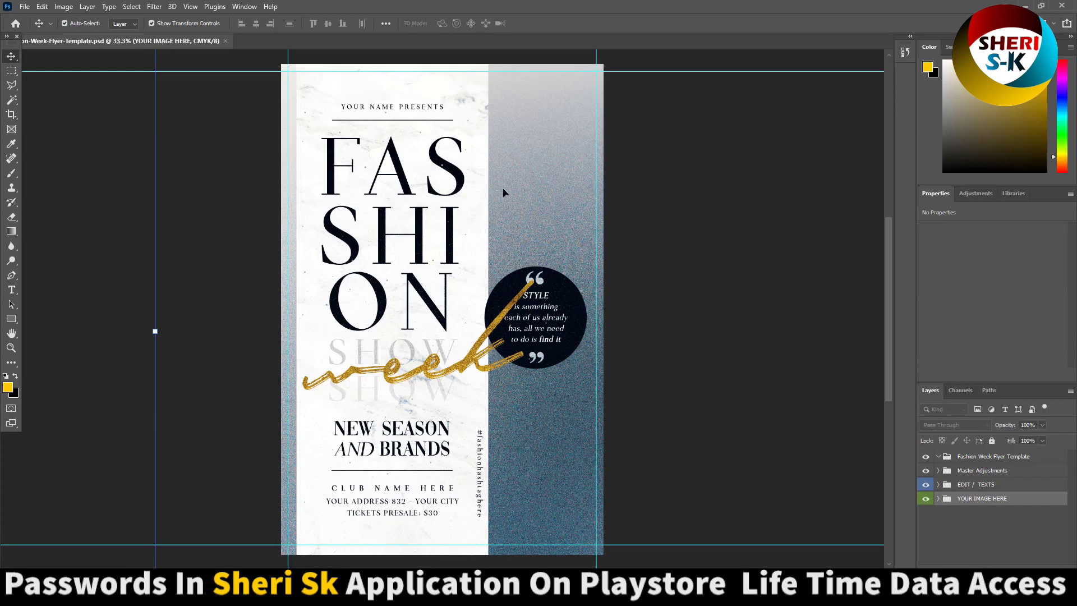
pyautogui.click(527, 174)
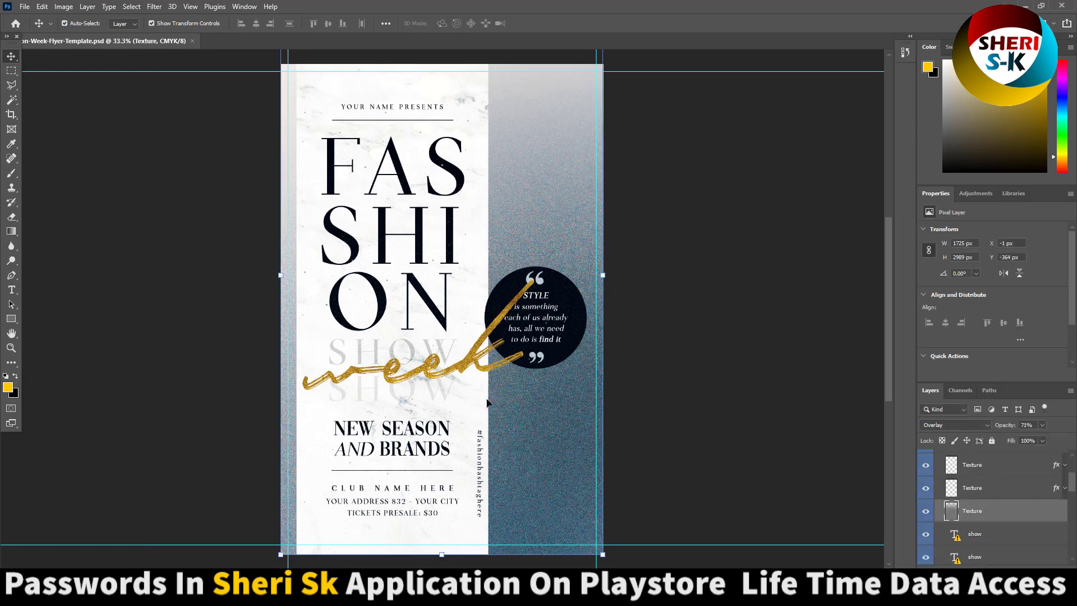
pyautogui.click(784, 276)
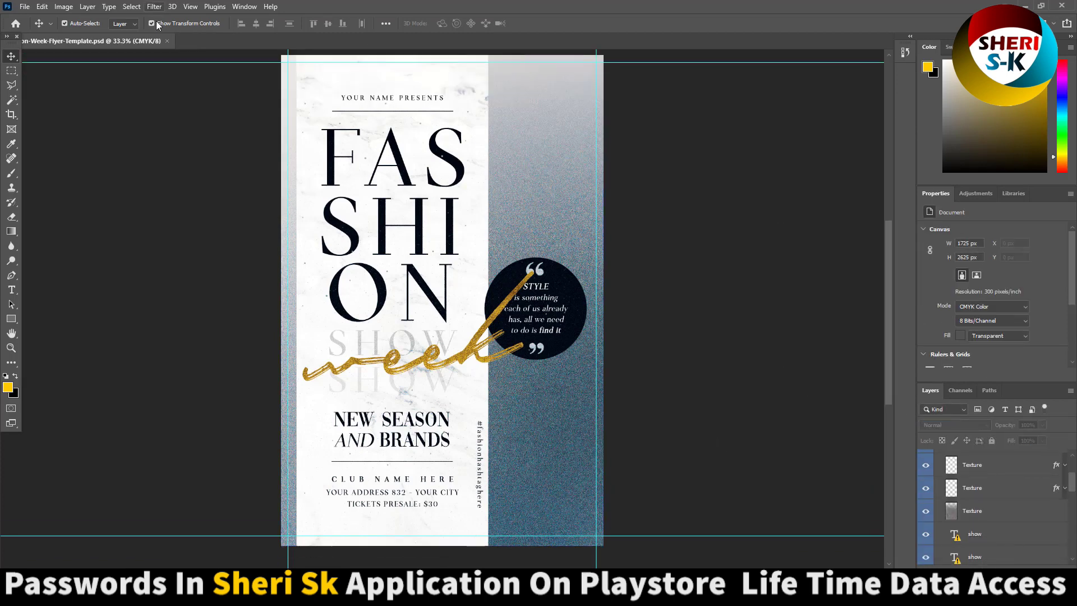
pyautogui.click(166, 42)
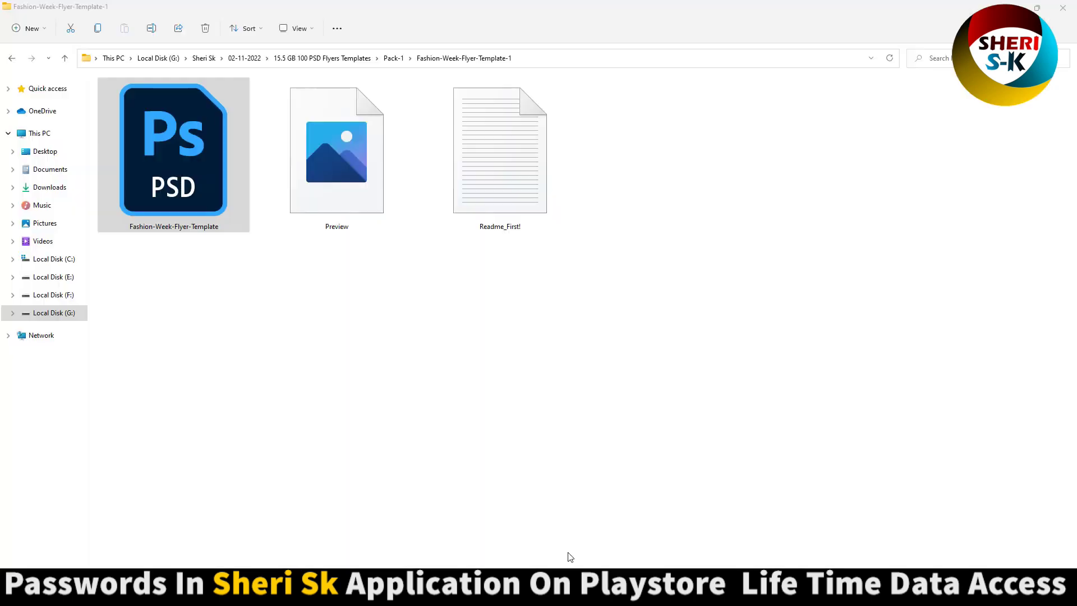
pyautogui.press('BackSpace')
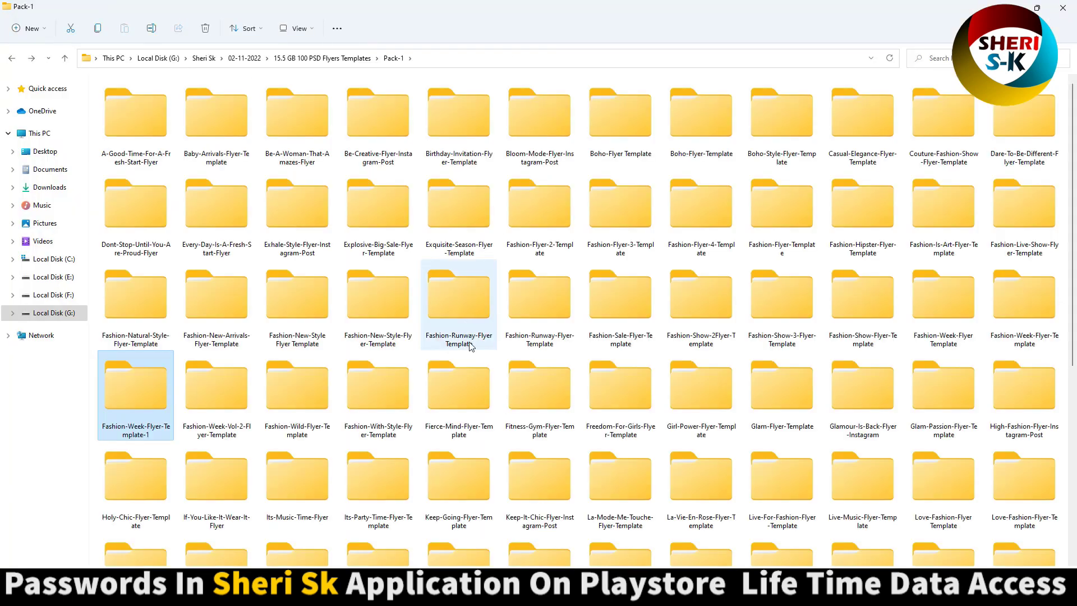
pyautogui.scroll(-5, 470, 344)
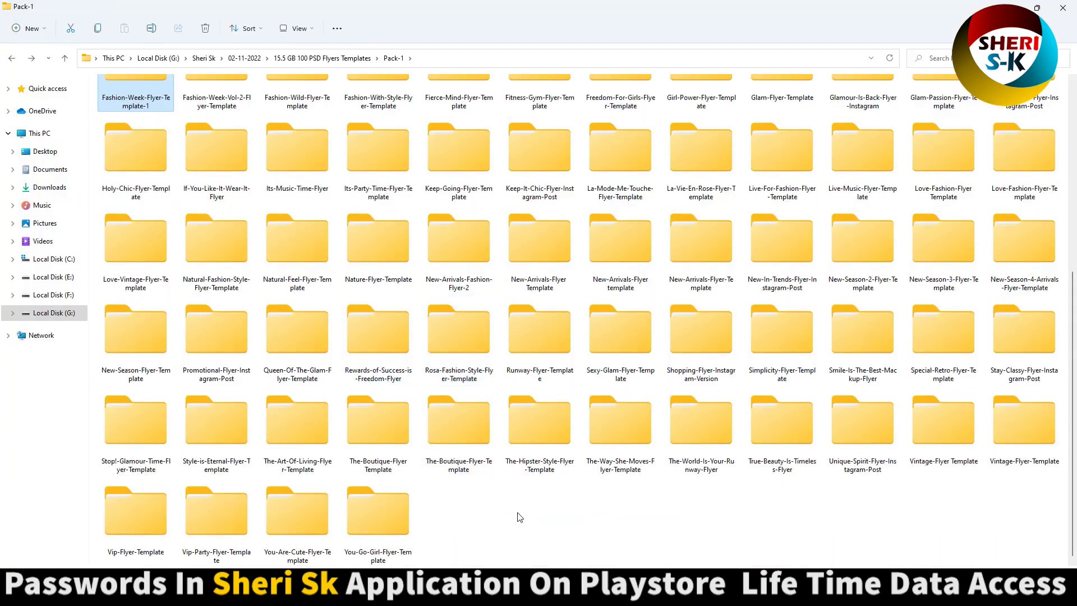
pyautogui.scroll(5, 521, 517)
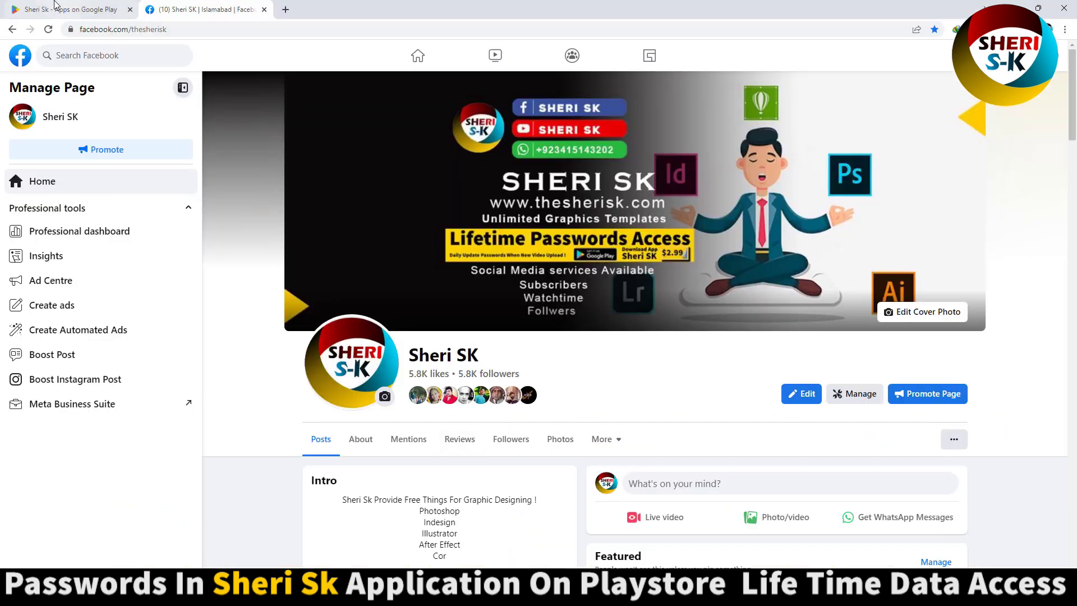